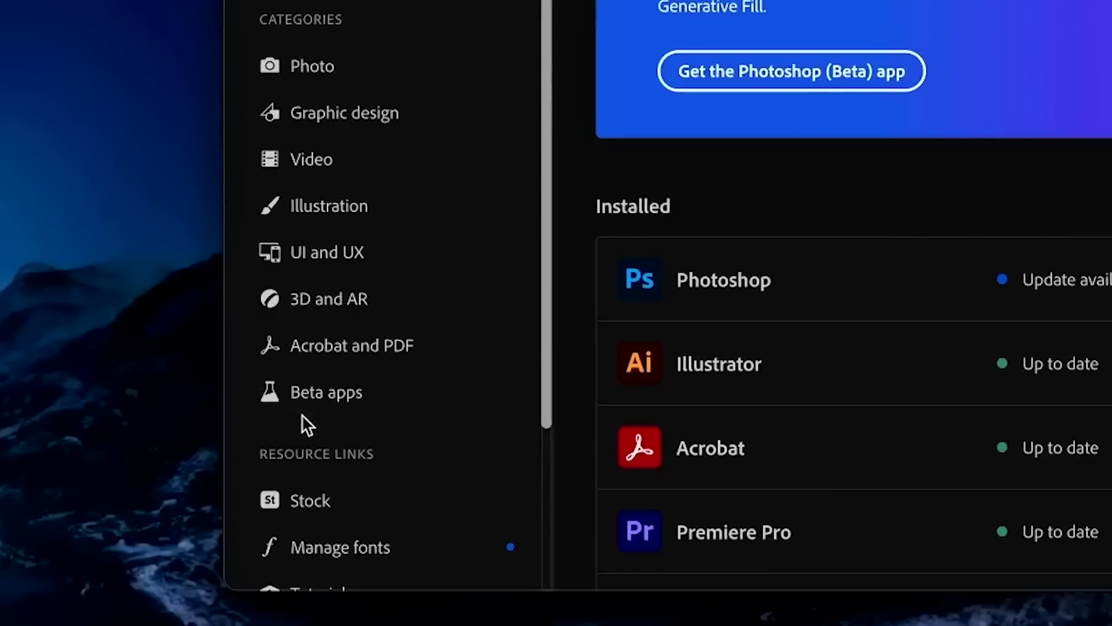
Show the Beta apps list in Creative Cloud to reach Photoshop (Beta)
{"action": "left_click", "coordinate": [295, 406]}
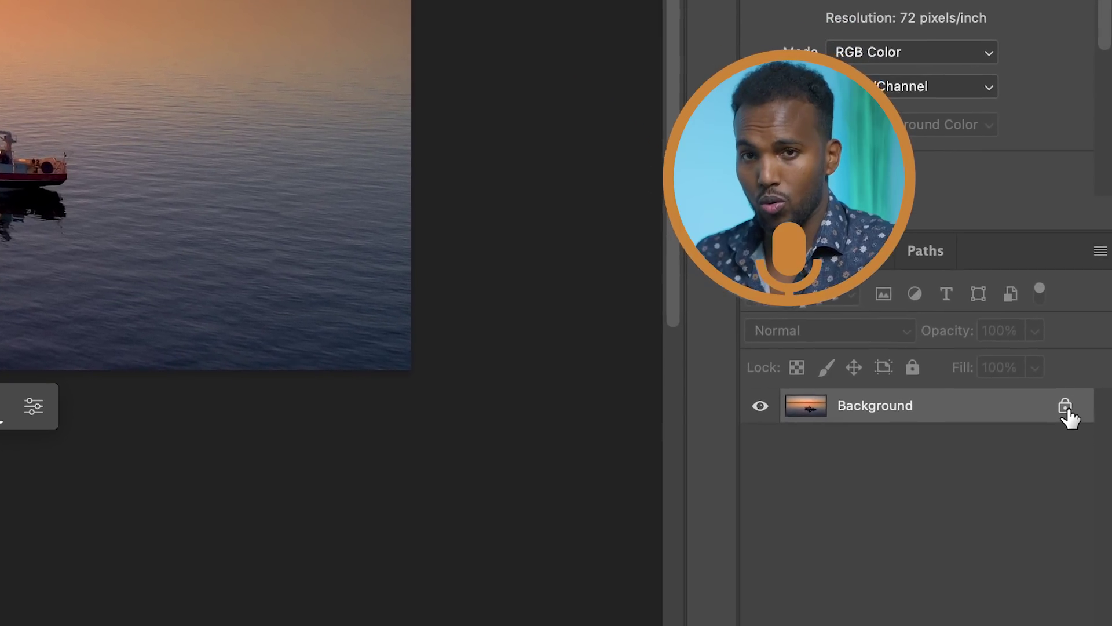
Unlock the Background layer, lasso the ship, and generate a fill that removes it
{"action": "left_click", "coordinate": [1069, 419]}
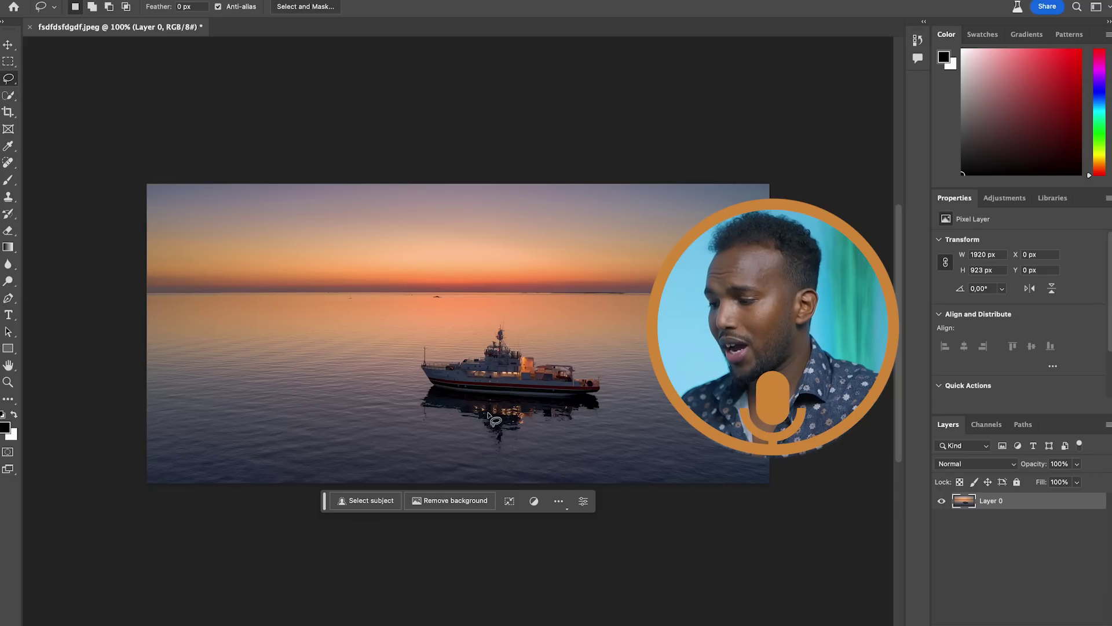
{"action": "left_click", "coordinate": [531, 335]}
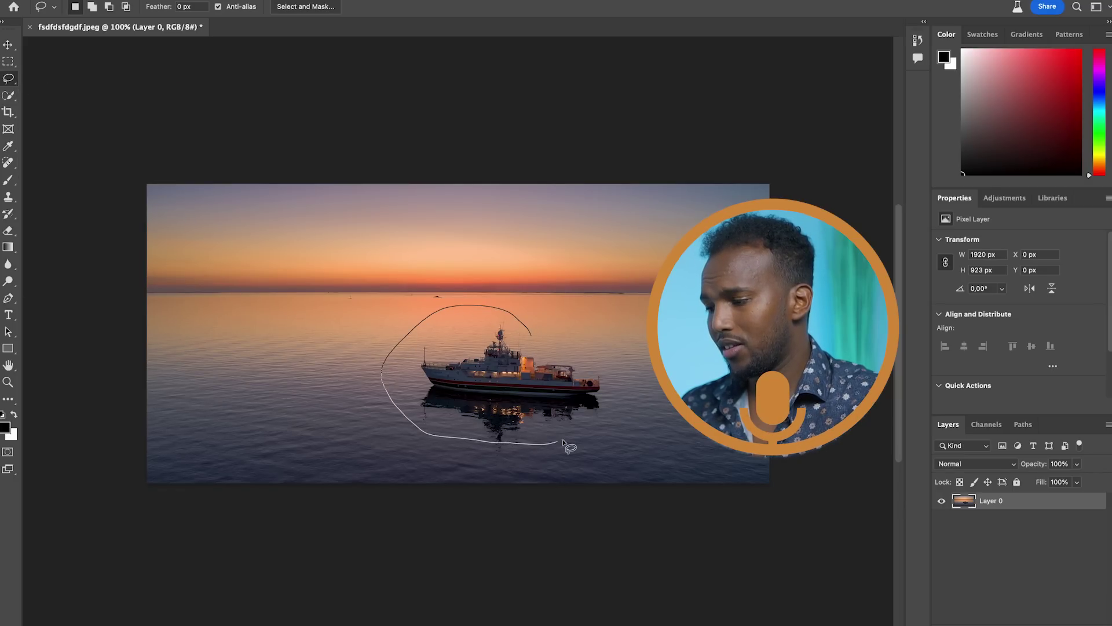
{"action": "left_click_drag", "start_coordinate": [544, 336], "coordinate": [533, 332]}
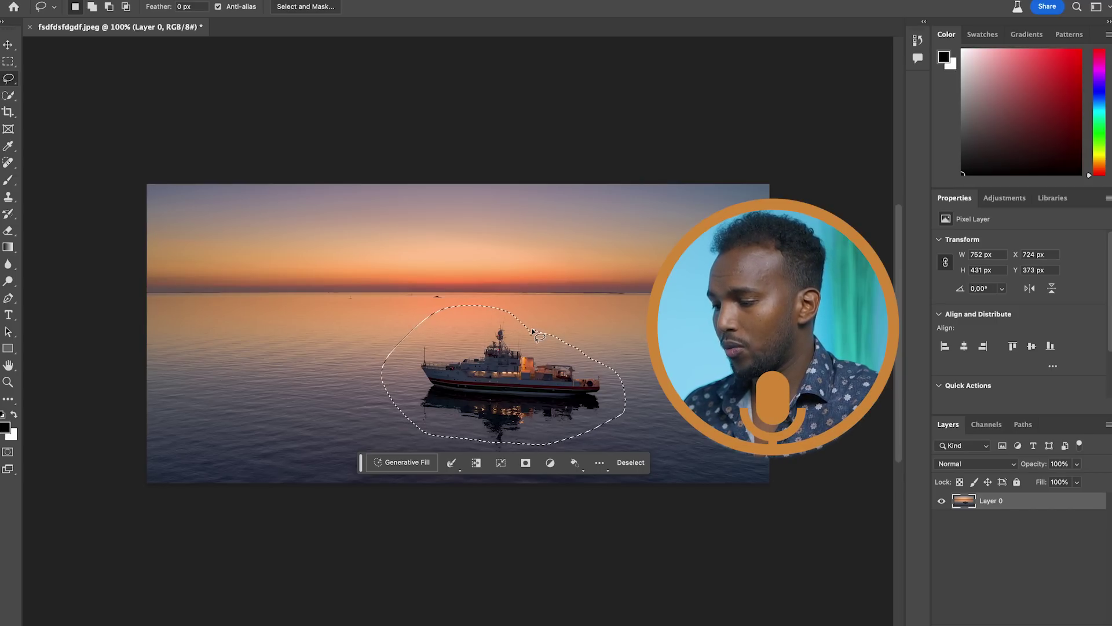
{"action": "left_click", "coordinate": [405, 462]}
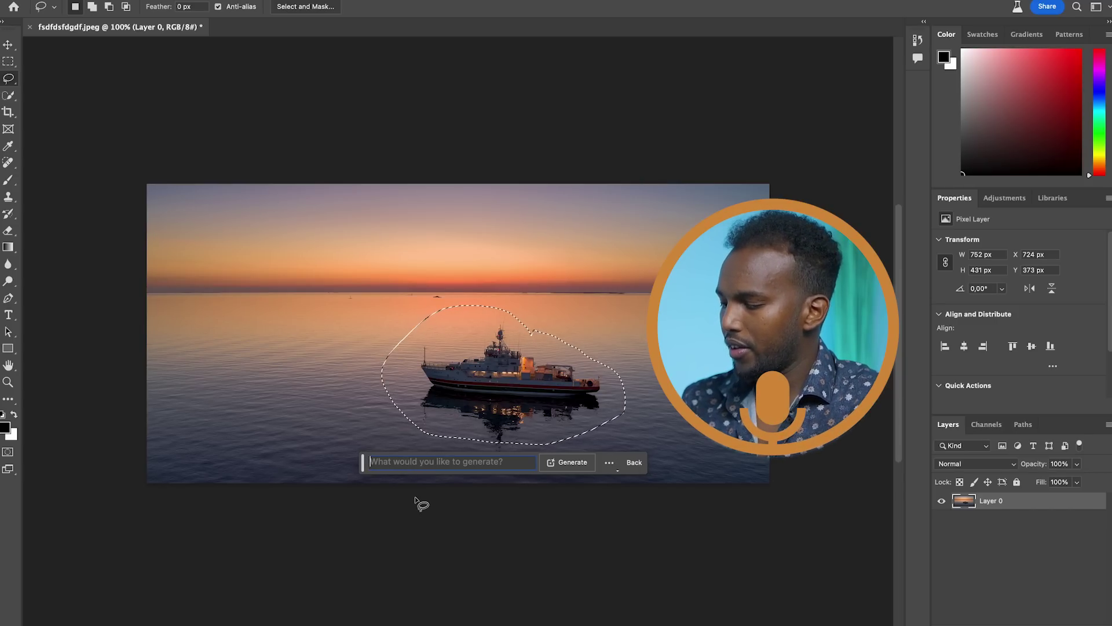
{"action": "type", "text": "remove"}
{"action": "left_click", "coordinate": [581, 463]}
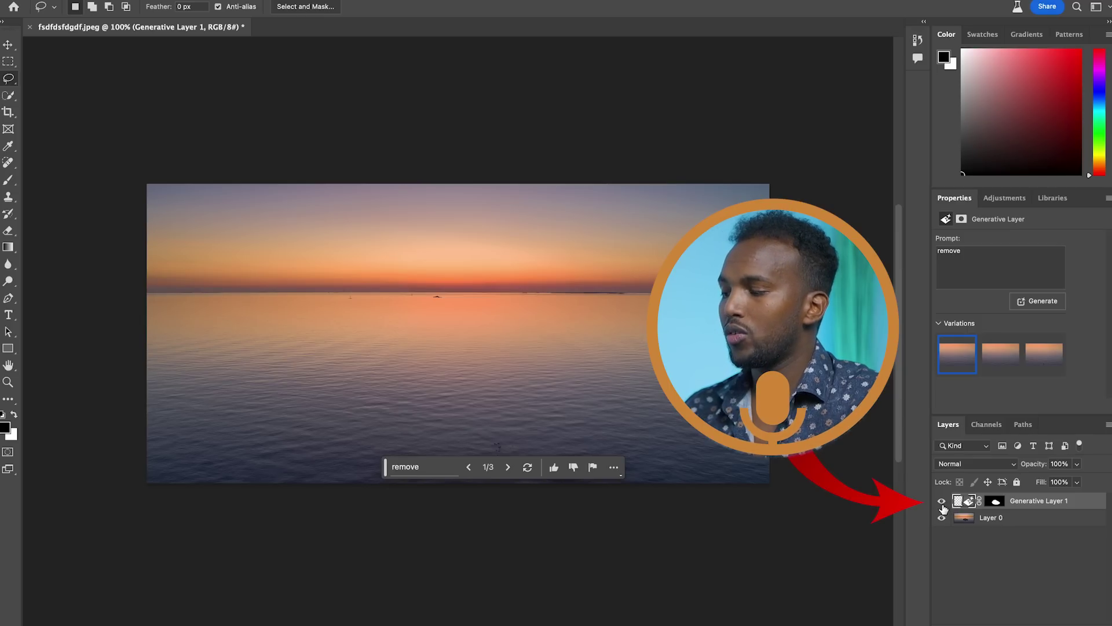
{"action": "left_click", "coordinate": [942, 504]}
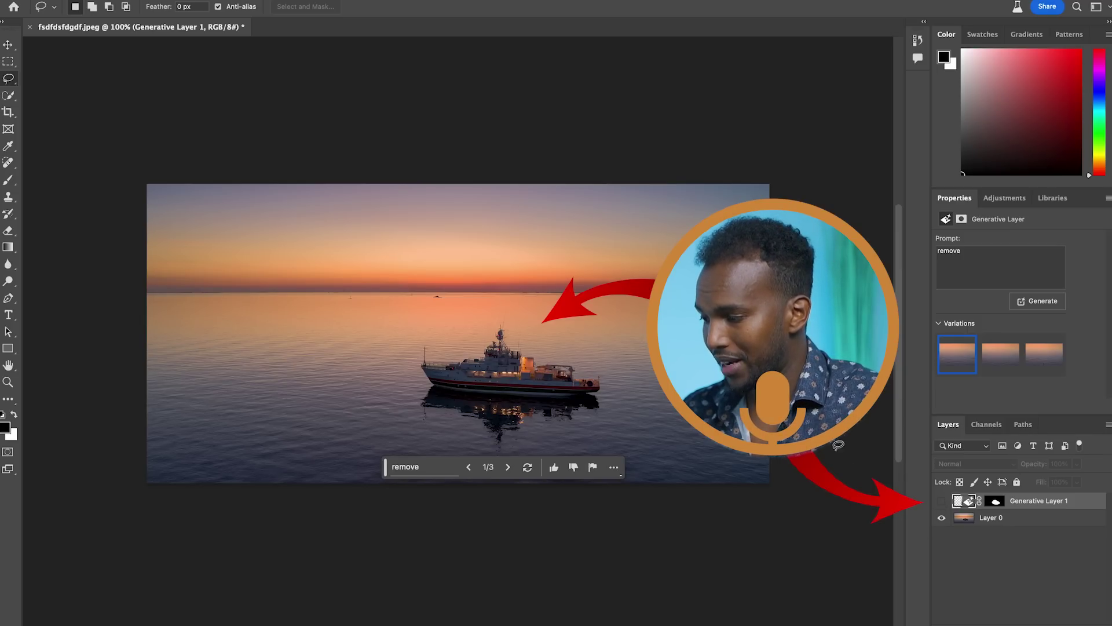
{"action": "left_click", "coordinate": [942, 503]}
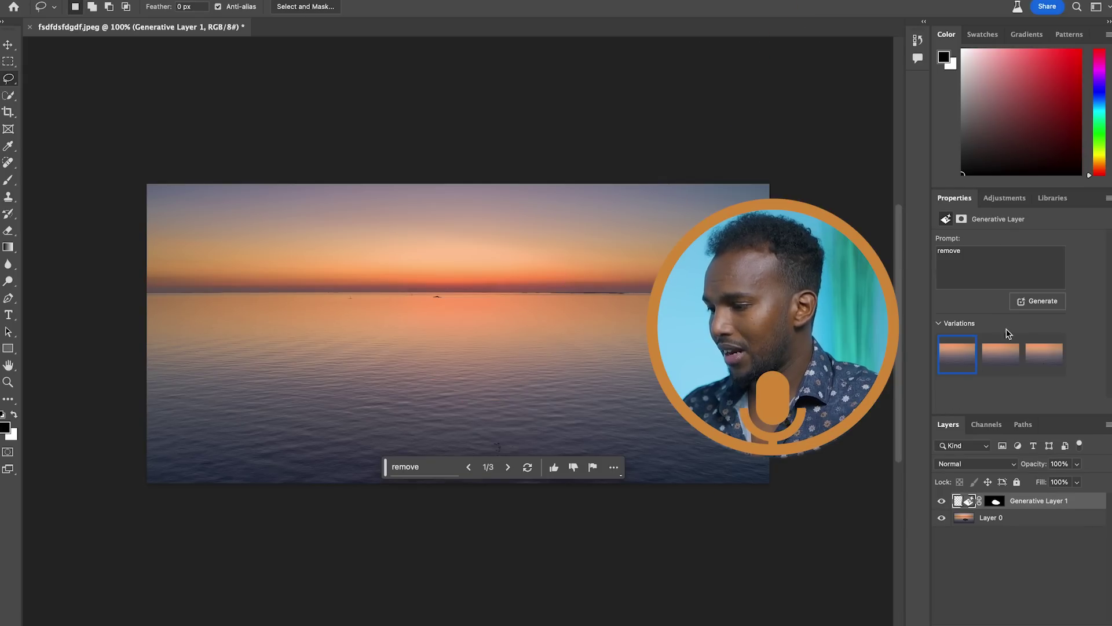
{"action": "left_click", "coordinate": [998, 361]}
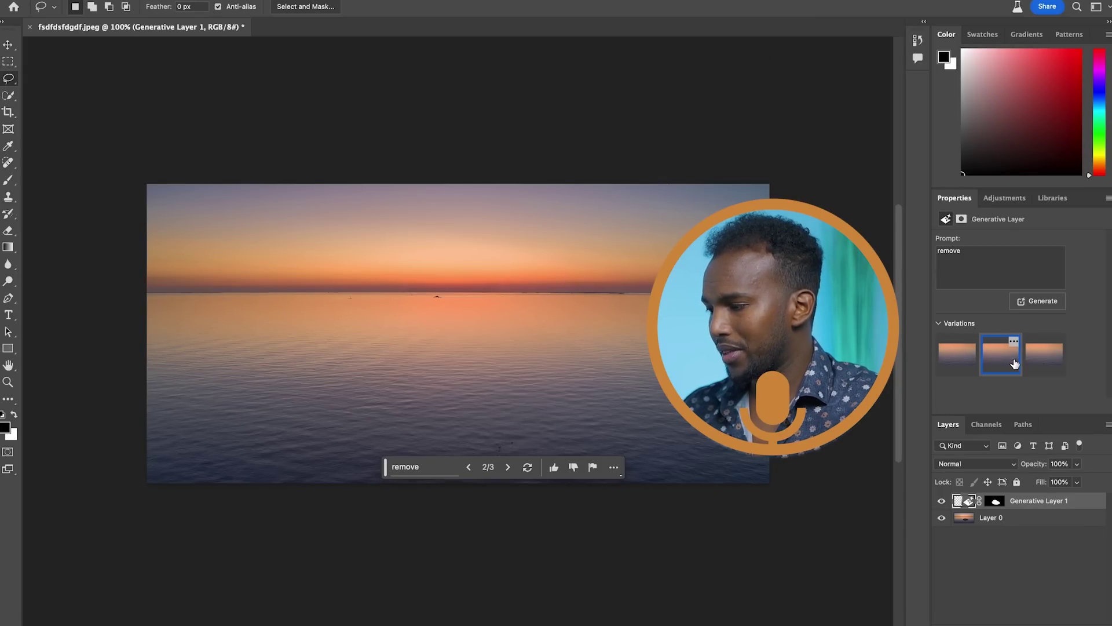
{"action": "left_click", "coordinate": [957, 355]}
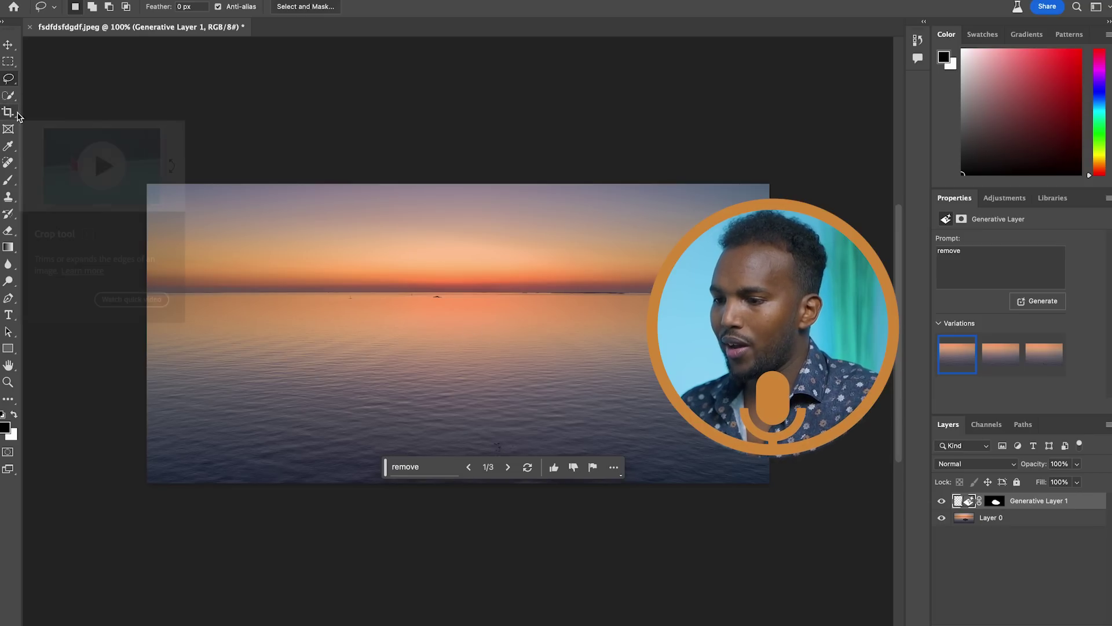
Marquee-select the sky down to the horizon and Generative Fill it with 'mountains'
{"action": "left_click", "coordinate": [8, 61]}
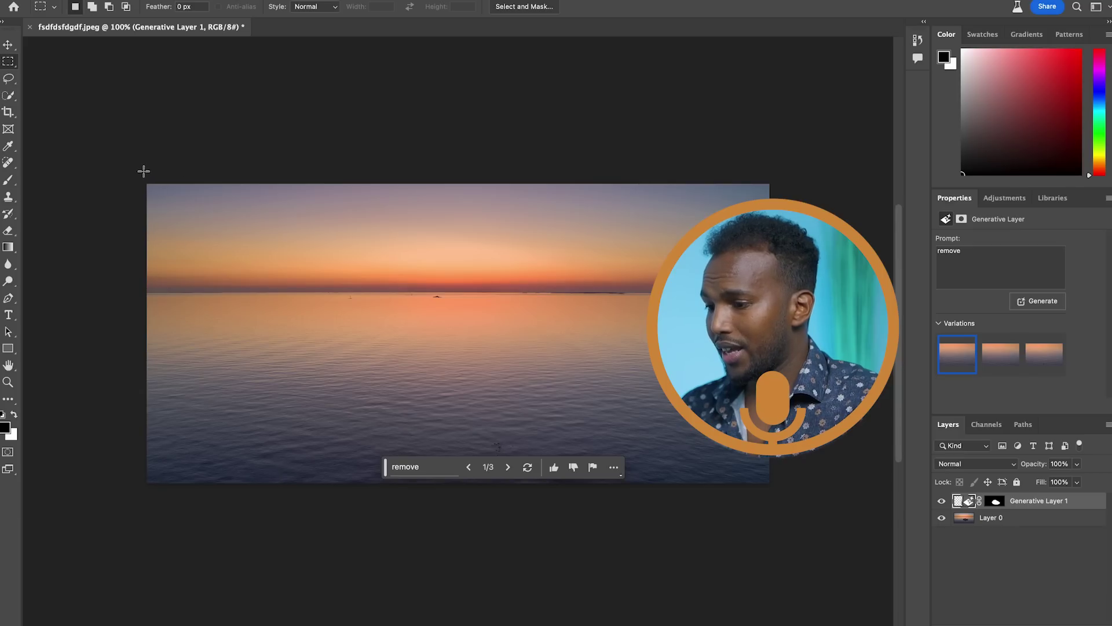
{"action": "left_click_drag", "start_coordinate": [145, 183], "coordinate": [652, 294]}
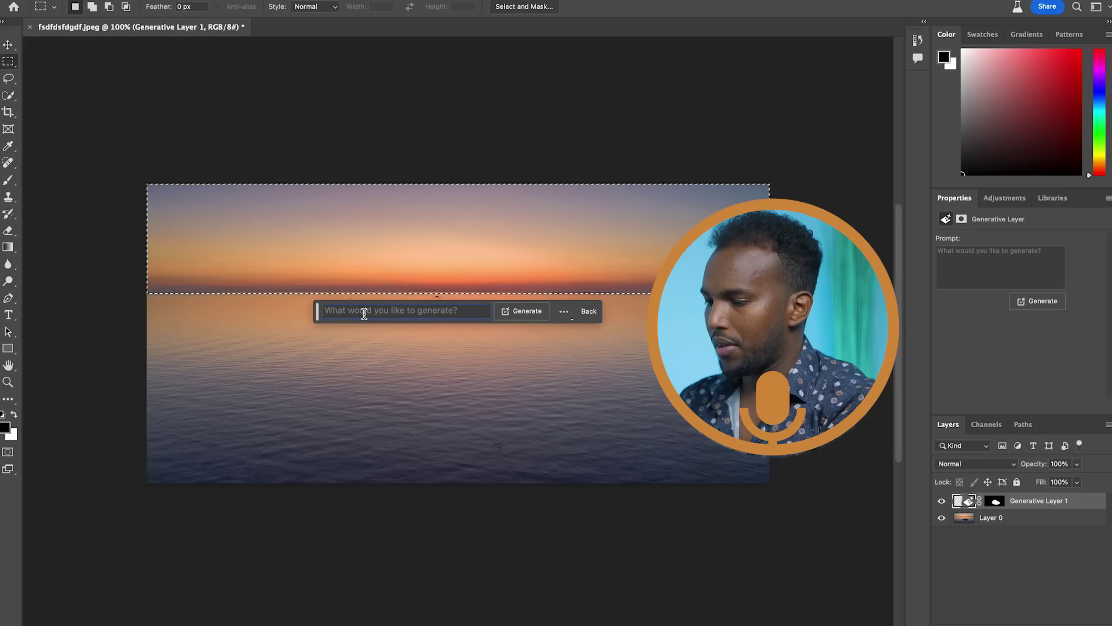
{"action": "type", "text": "mountai"}
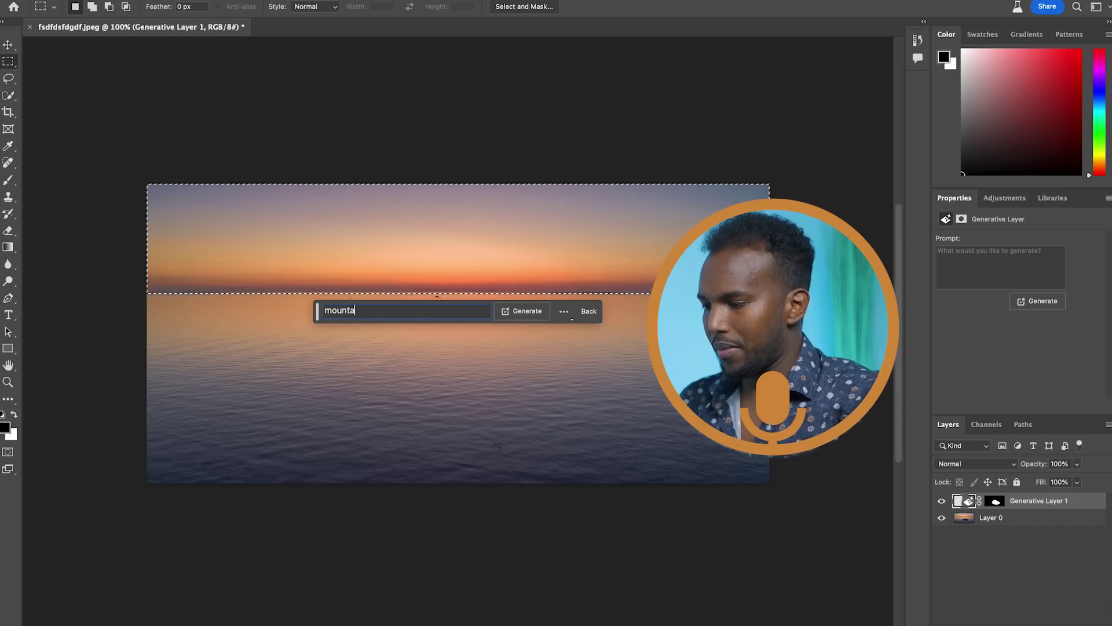
{"action": "type", "text": "ns"}
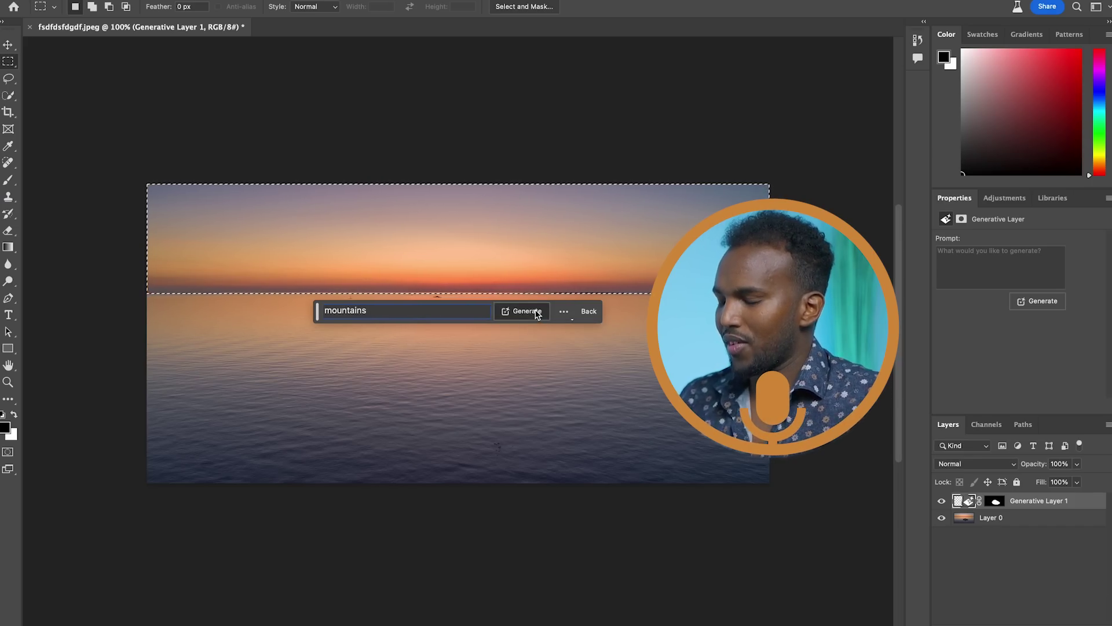
{"action": "left_click", "coordinate": [534, 314]}
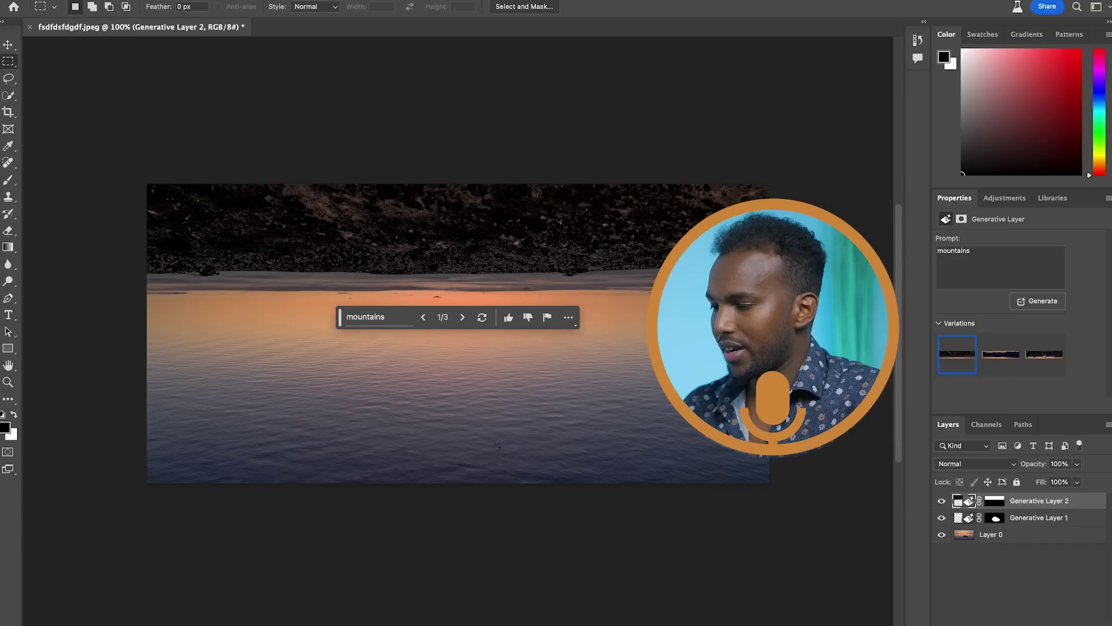
Preview the second and third mountain variations, then reopen the prompt for more
{"action": "left_click", "coordinate": [995, 363]}
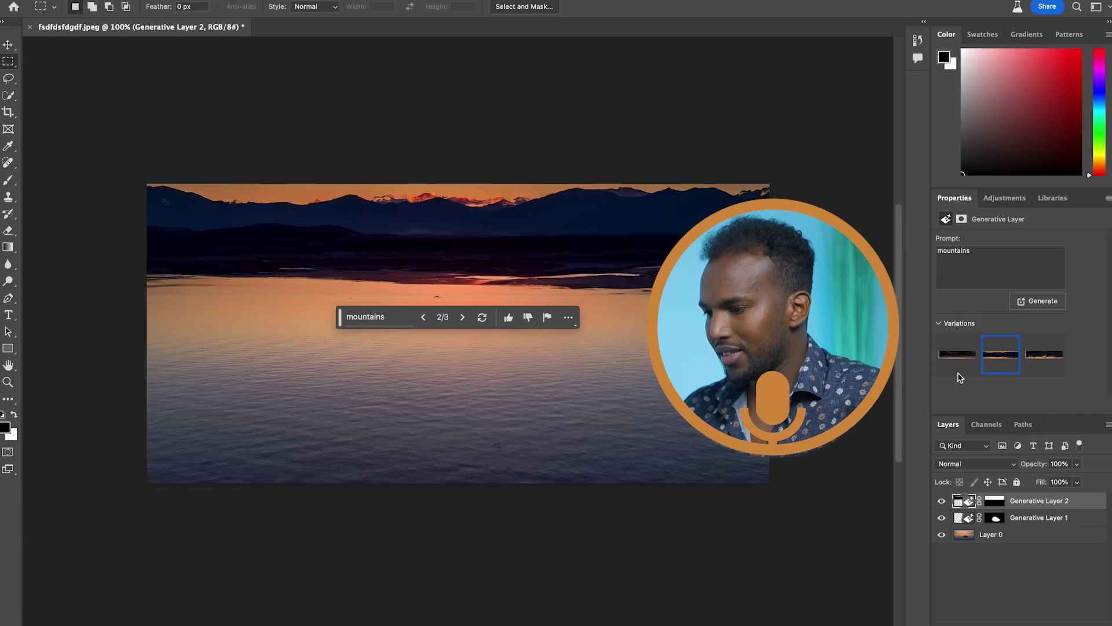
{"action": "left_click", "coordinate": [1038, 362]}
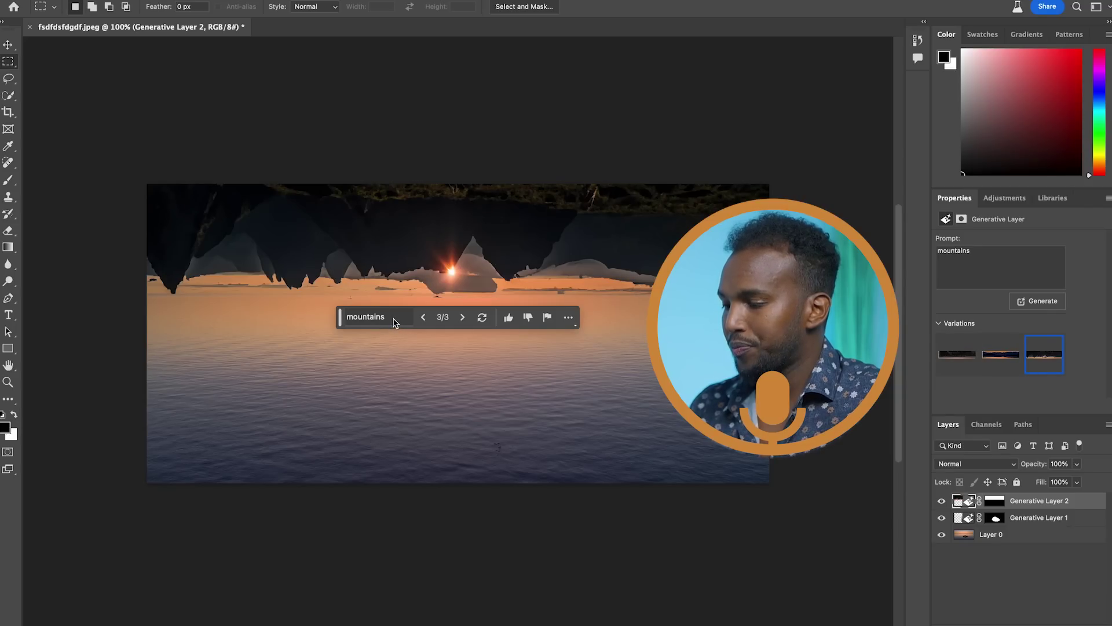
{"action": "left_click", "coordinate": [380, 317]}
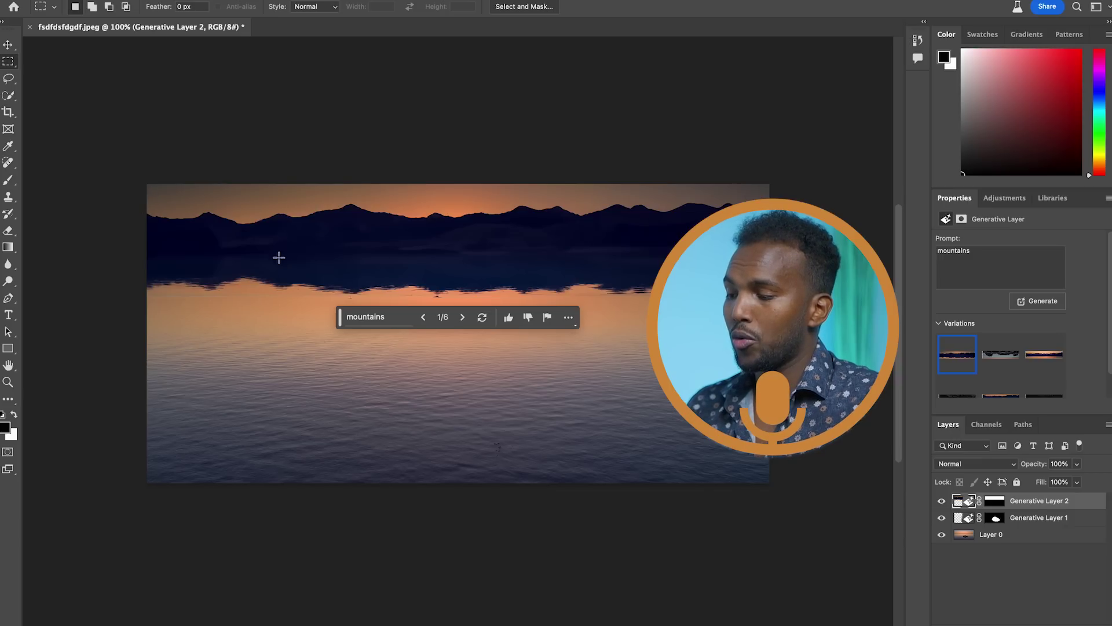
Keep the first mountain variation and make both generative layers visible again
{"action": "left_click", "coordinate": [1001, 359]}
{"action": "left_click", "coordinate": [1039, 363]}
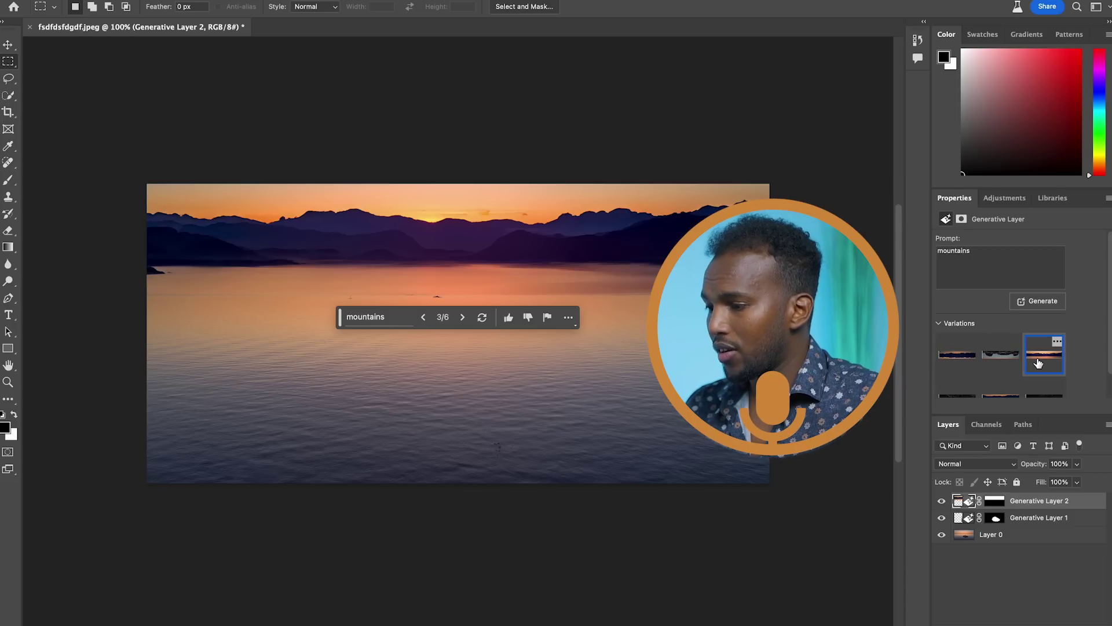
{"action": "left_click", "coordinate": [957, 355]}
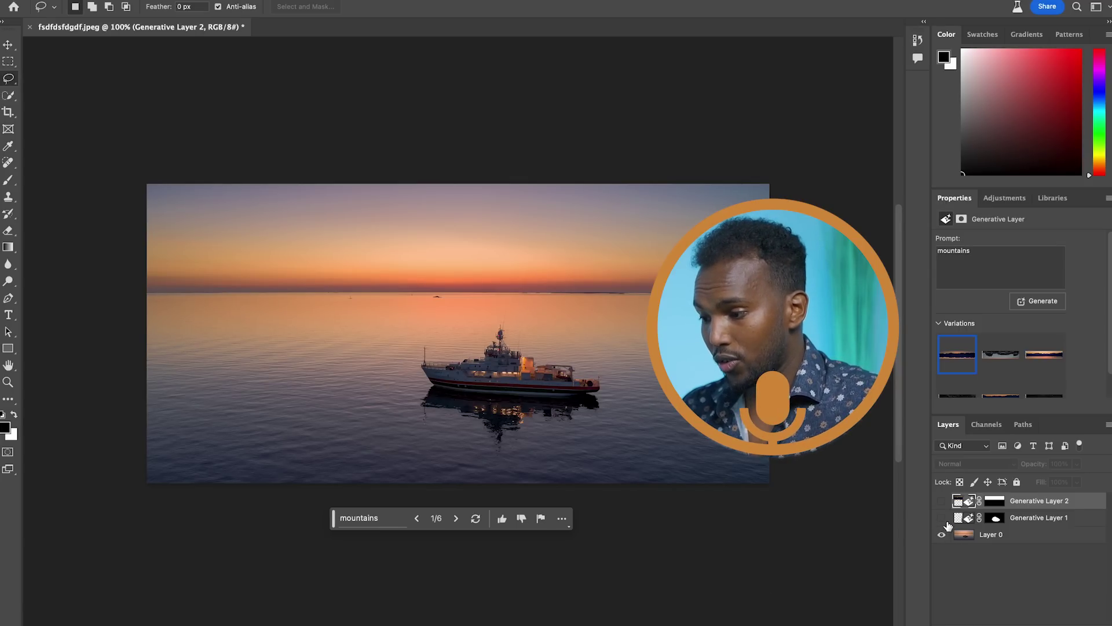
{"action": "left_click", "coordinate": [943, 518]}
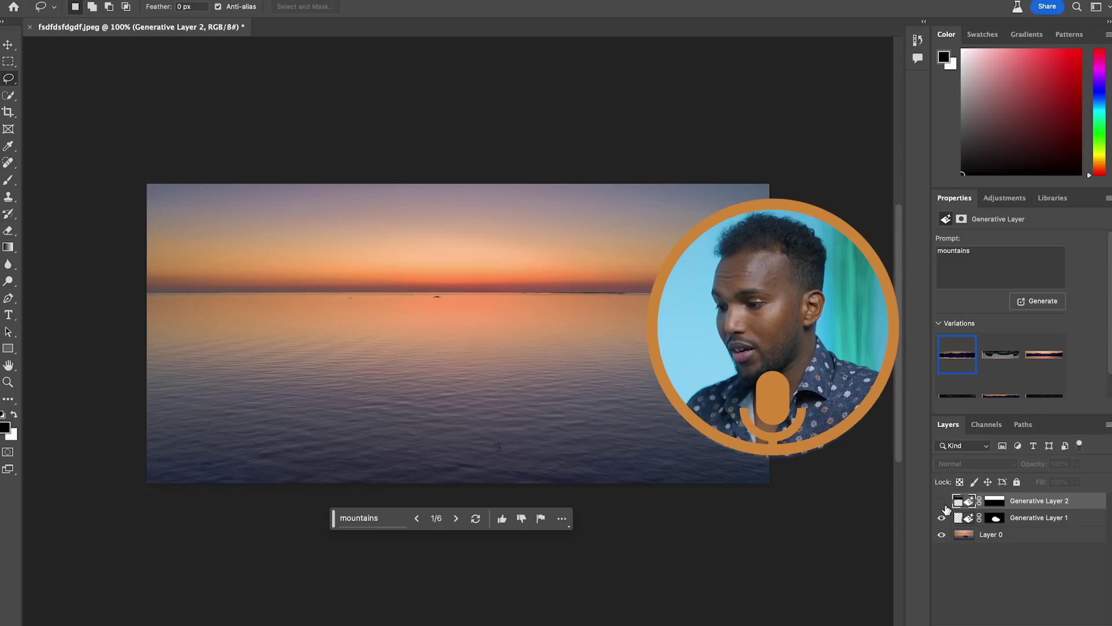
{"action": "left_click", "coordinate": [943, 502]}
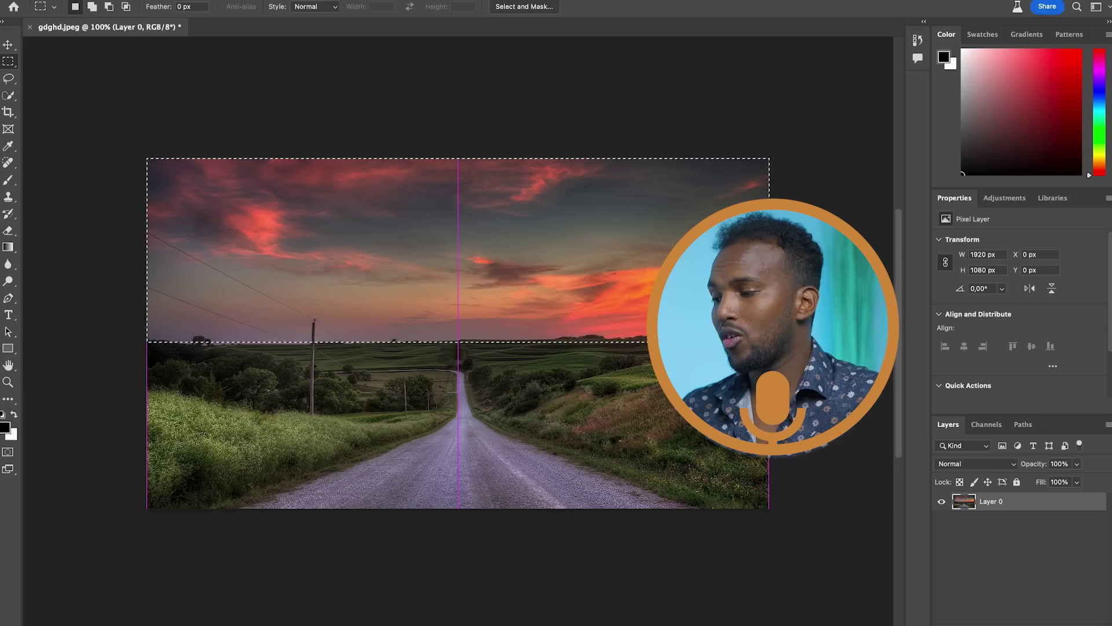
Select the road photo's sky, generate 'mountains', and pick the third, sunset variation
{"action": "left_click_drag", "start_coordinate": [769, 342], "coordinate": [769, 345]}
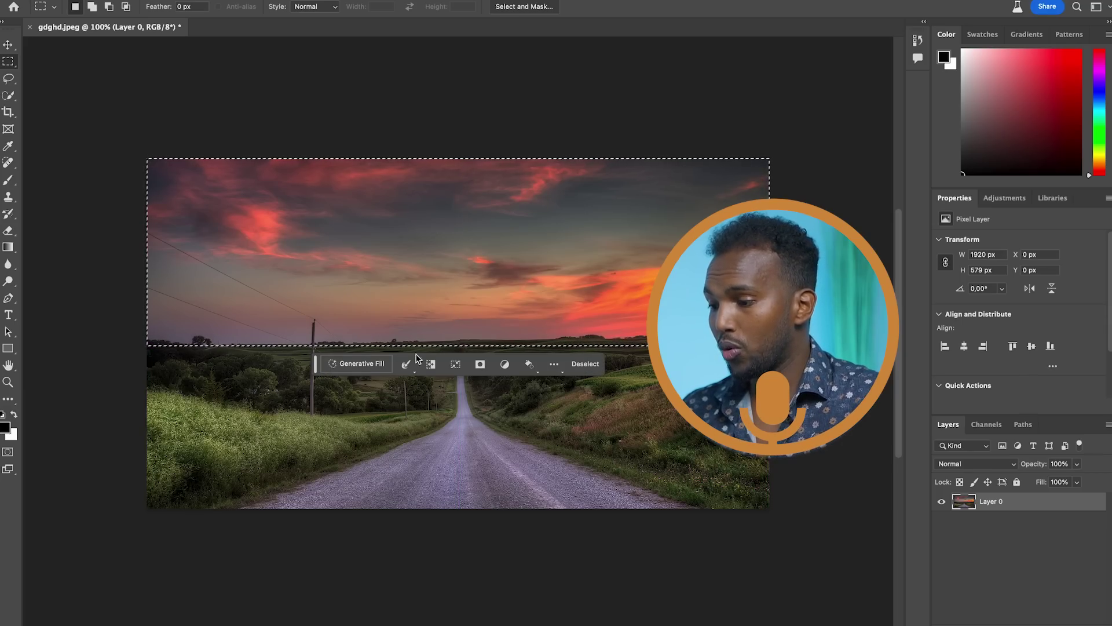
{"action": "left_click", "coordinate": [358, 364]}
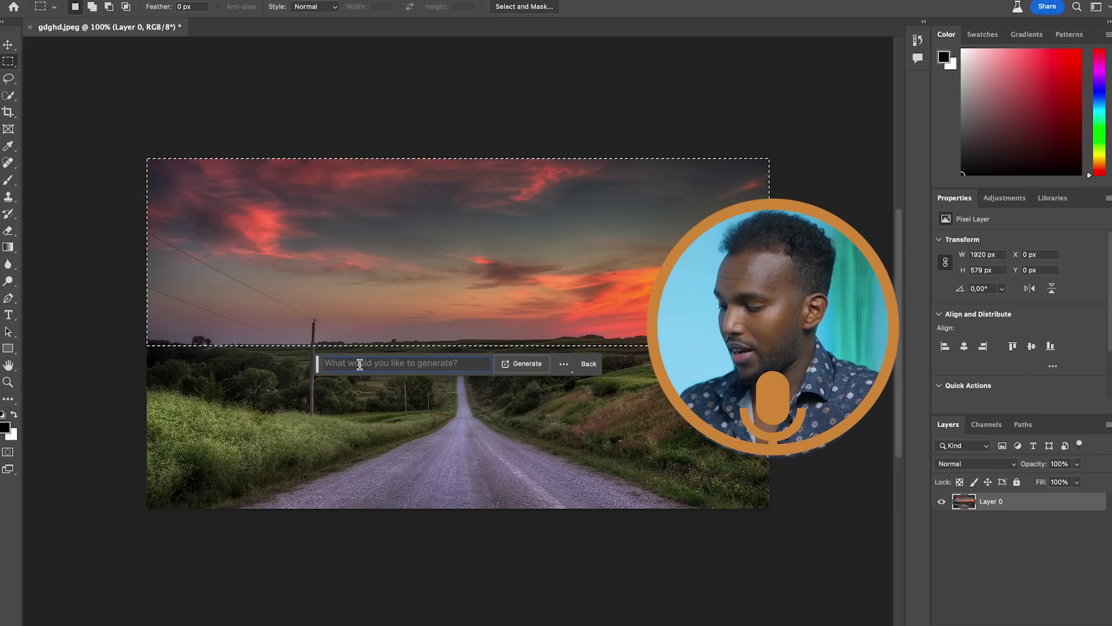
{"action": "type", "text": "mountains"}
{"action": "key", "text": "Return"}
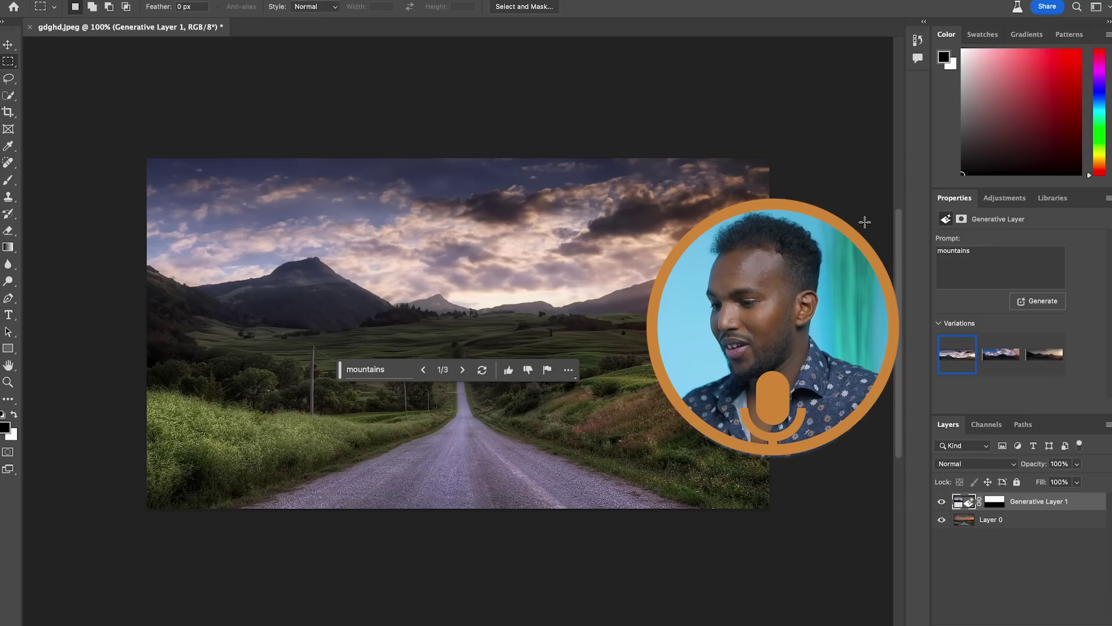
{"action": "mouse_move", "coordinate": [1001, 353]}
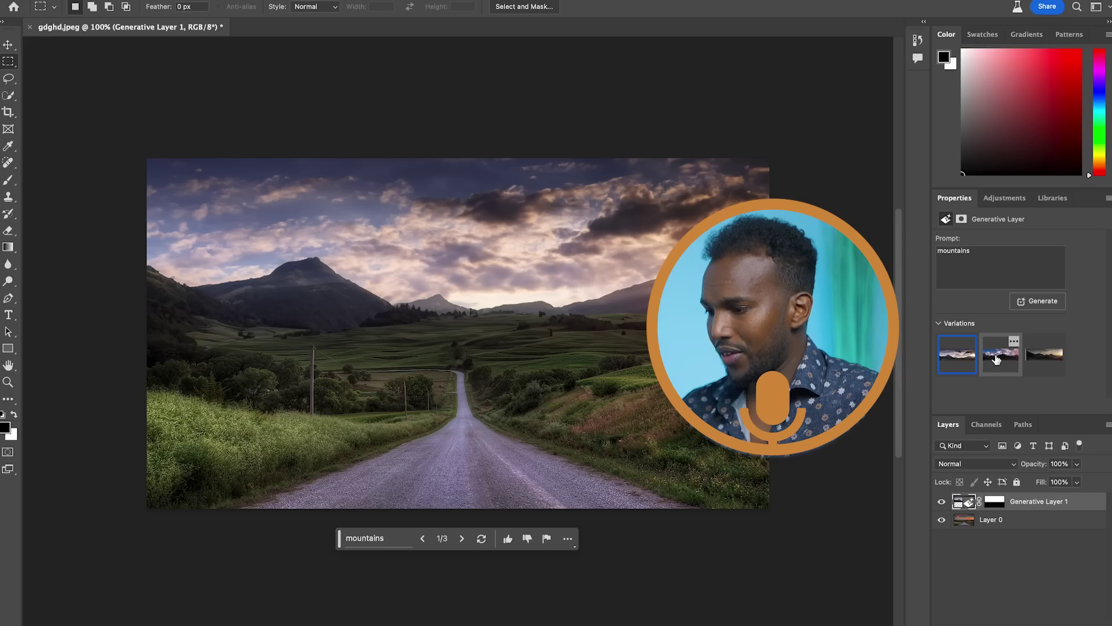
{"action": "left_click", "coordinate": [996, 359]}
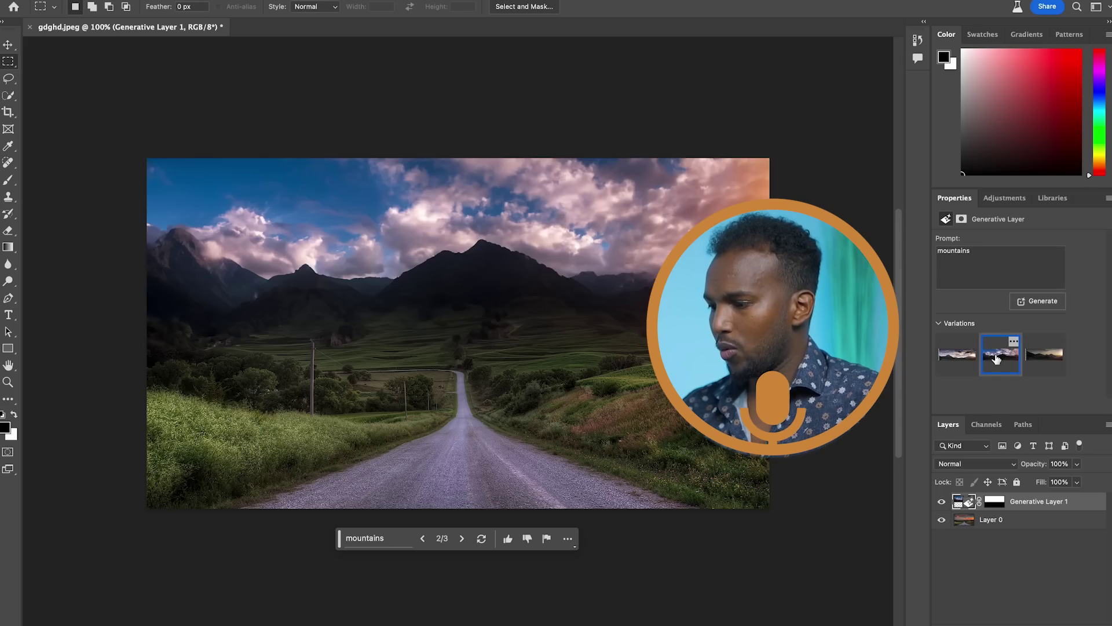
{"action": "left_click", "coordinate": [1034, 368]}
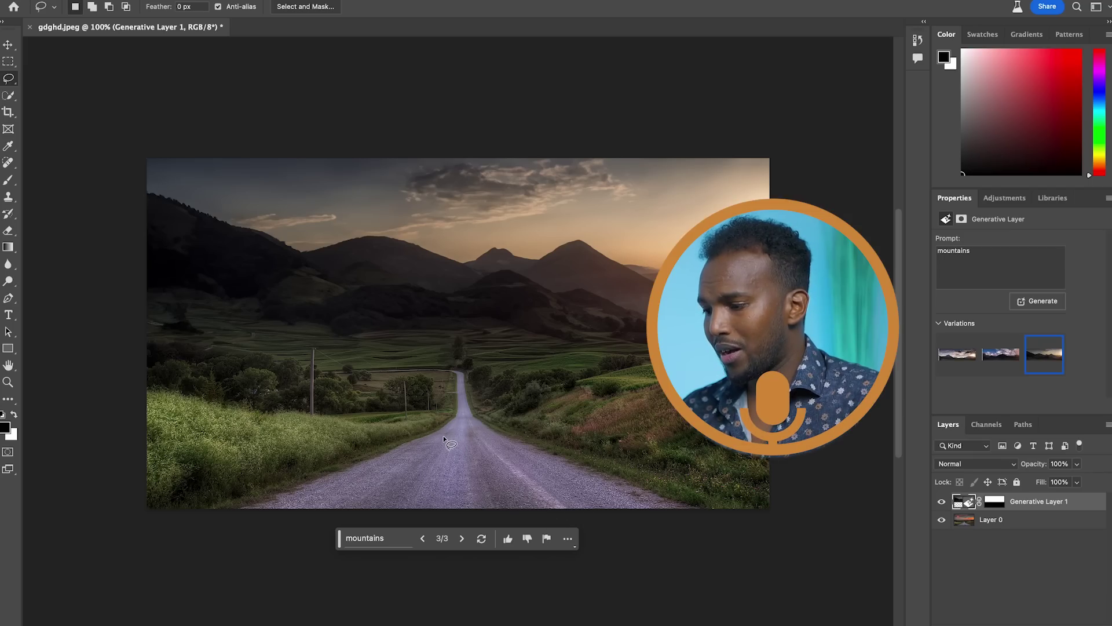
Lasso a section of the road and Generative Fill it with the prompt 'car'
{"action": "left_click_drag", "start_coordinate": [436, 437], "coordinate": [487, 474]}
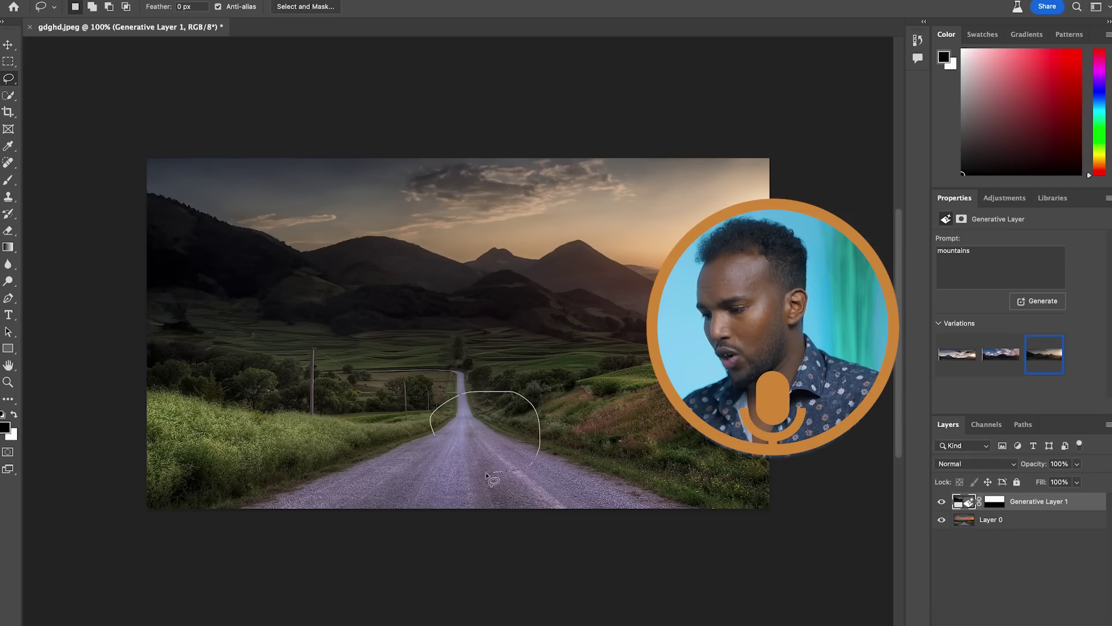
{"action": "left_click_drag", "start_coordinate": [423, 432], "coordinate": [429, 436]}
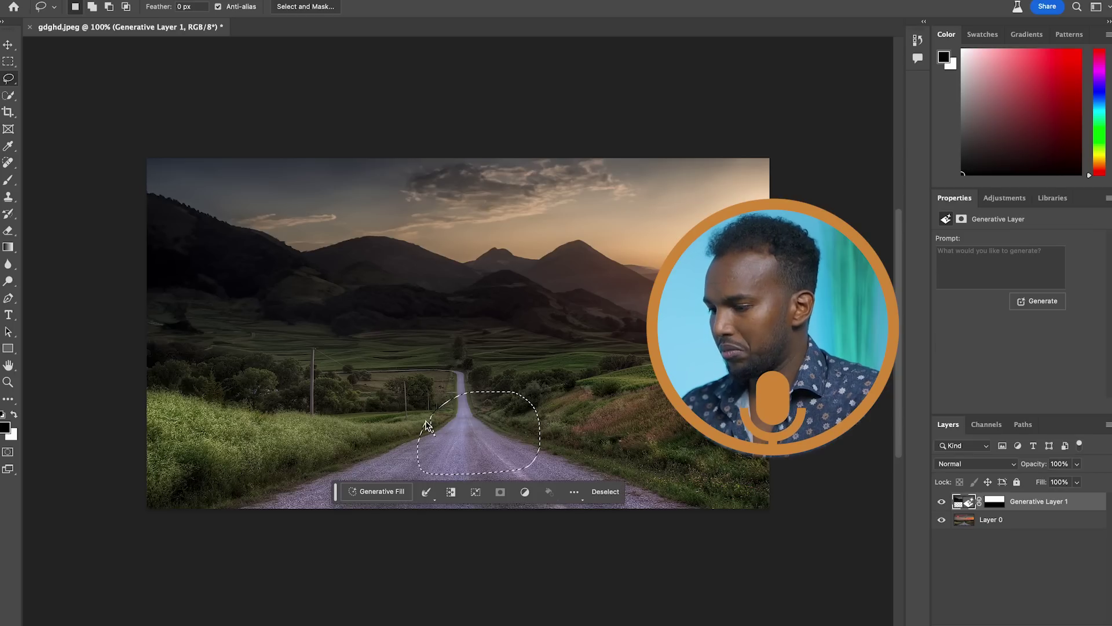
{"action": "left_click", "coordinate": [370, 492]}
{"action": "type", "text": "car"}
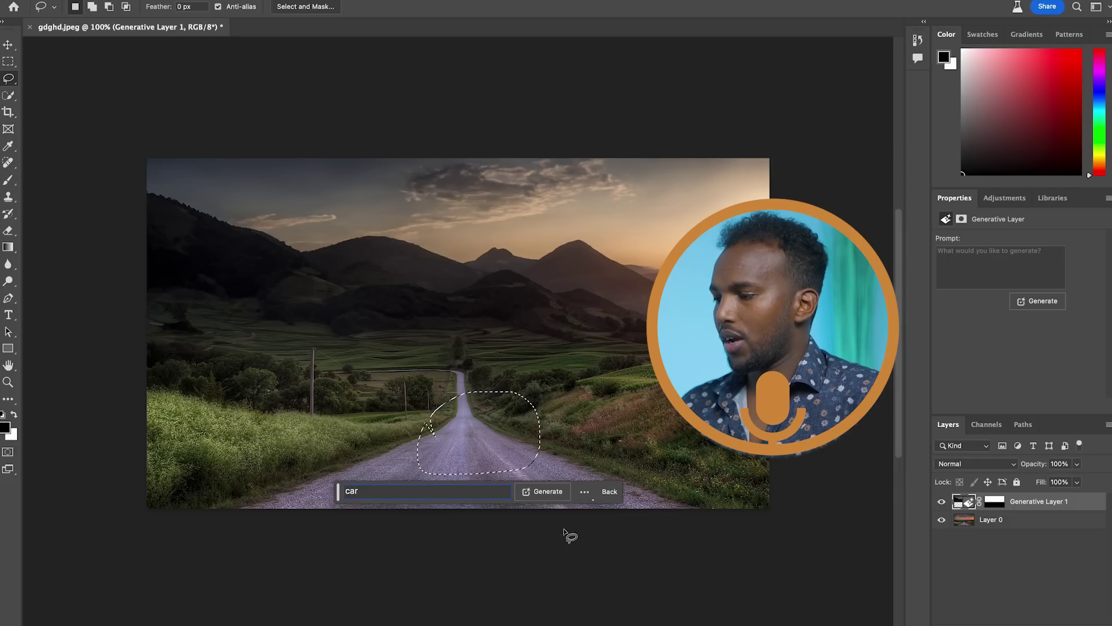
{"action": "left_click", "coordinate": [548, 492]}
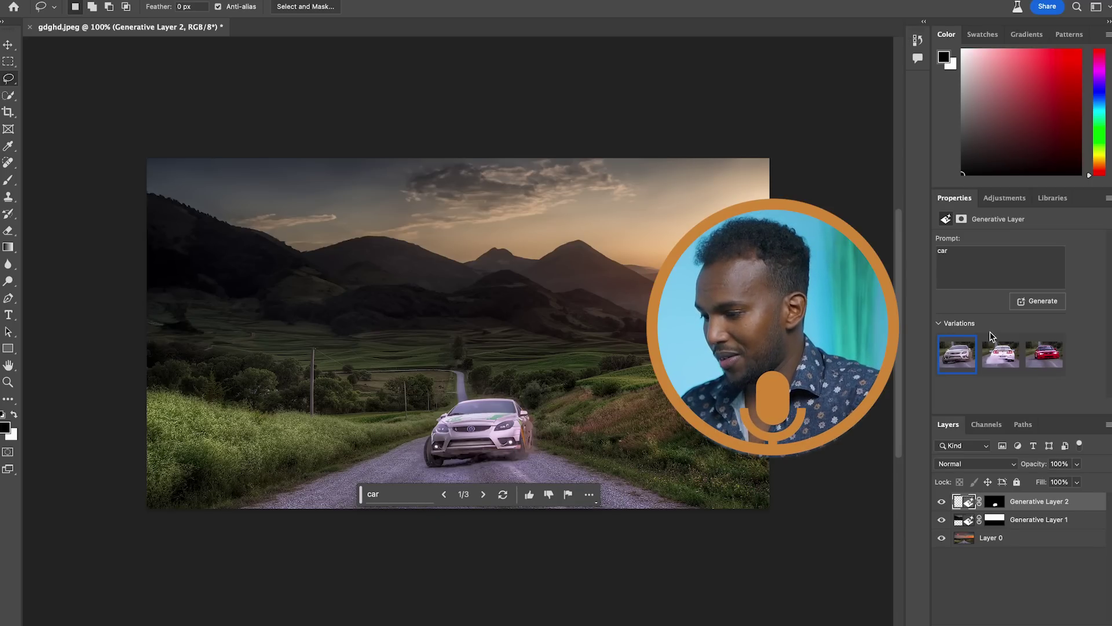
Preview the white car variation, then choose the third, red car and zoom in to inspect it
{"action": "left_click", "coordinate": [1002, 364]}
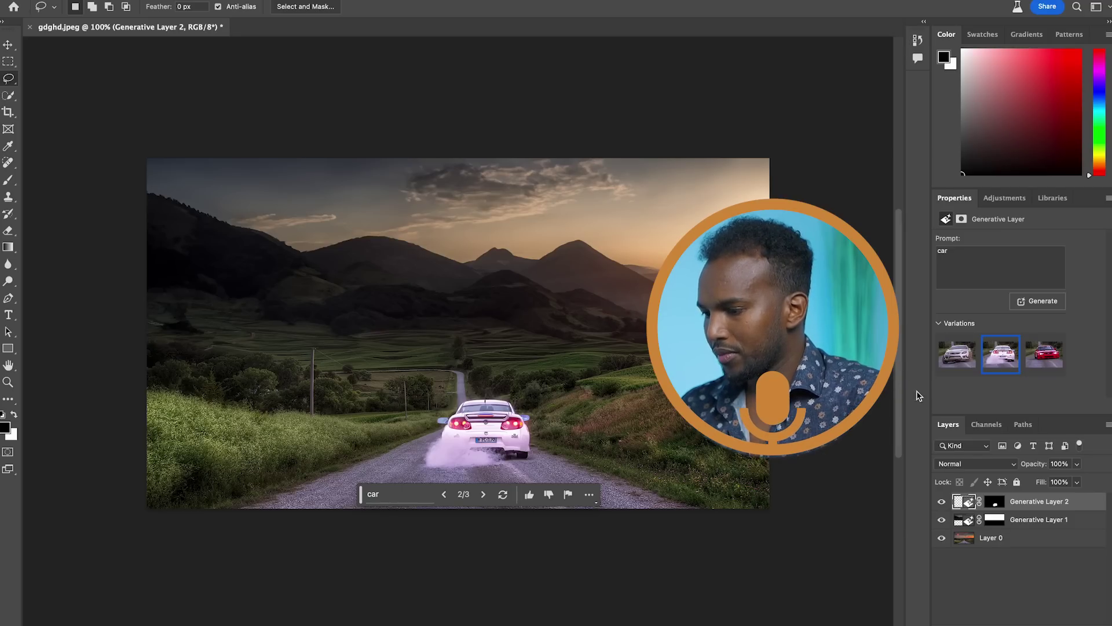
{"action": "left_click", "coordinate": [1047, 360]}
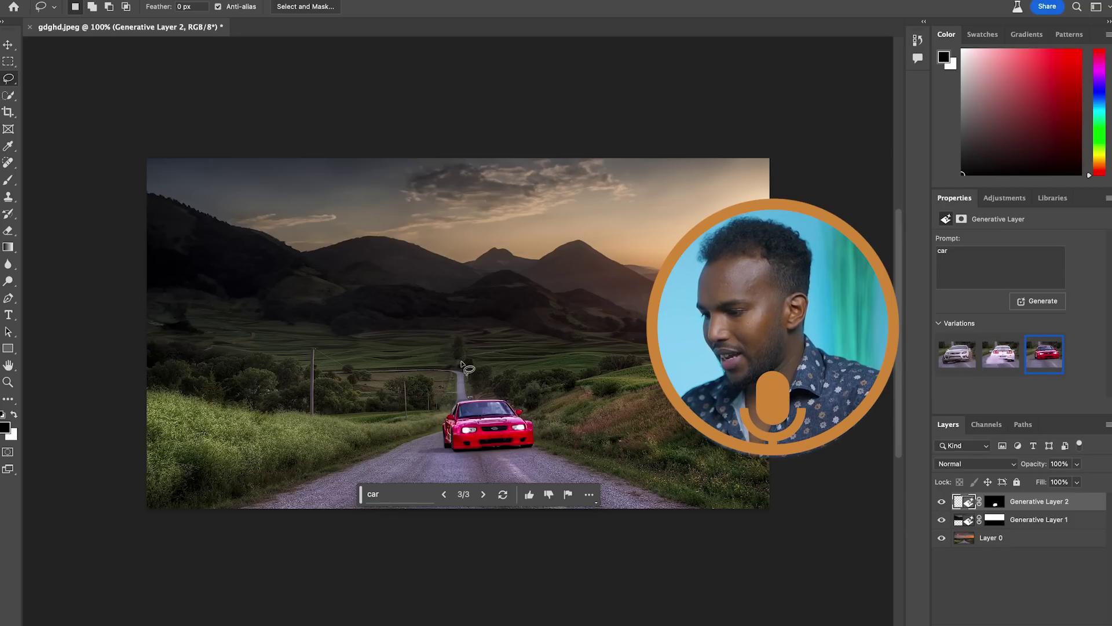
{"action": "scroll", "coordinate": [462, 364], "scroll_direction": "up", "scroll_amount": 2}
{"action": "scroll", "coordinate": [471, 377], "scroll_direction": "down", "scroll_amount": 3}
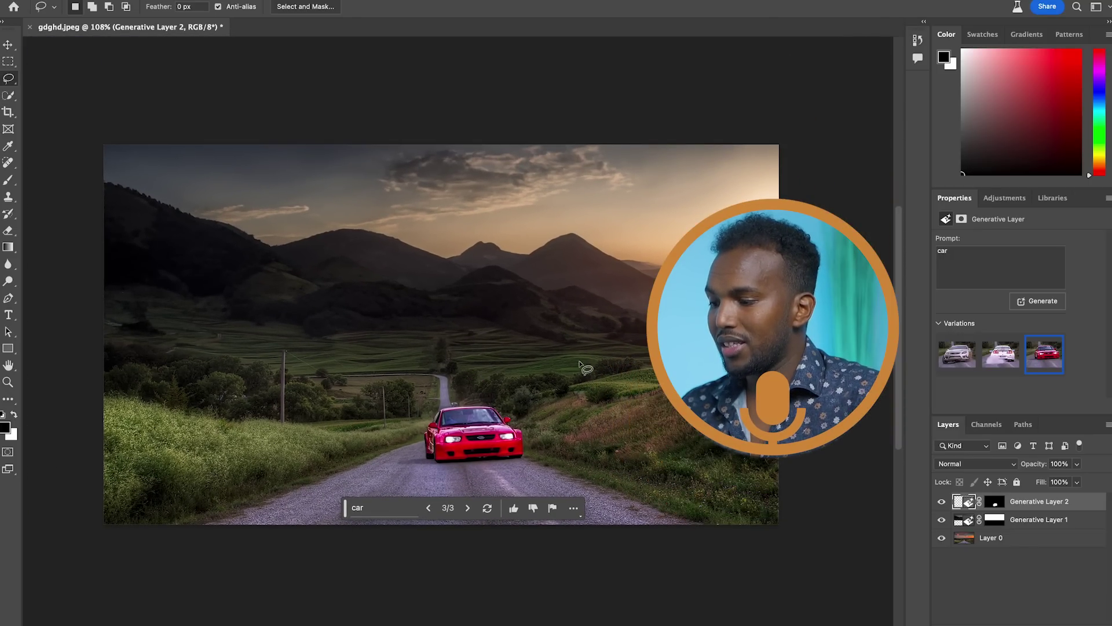
{"action": "scroll", "coordinate": [457, 396], "scroll_direction": "up", "scroll_amount": 2}
{"action": "scroll", "coordinate": [456, 396], "scroll_direction": "up", "scroll_amount": 1}
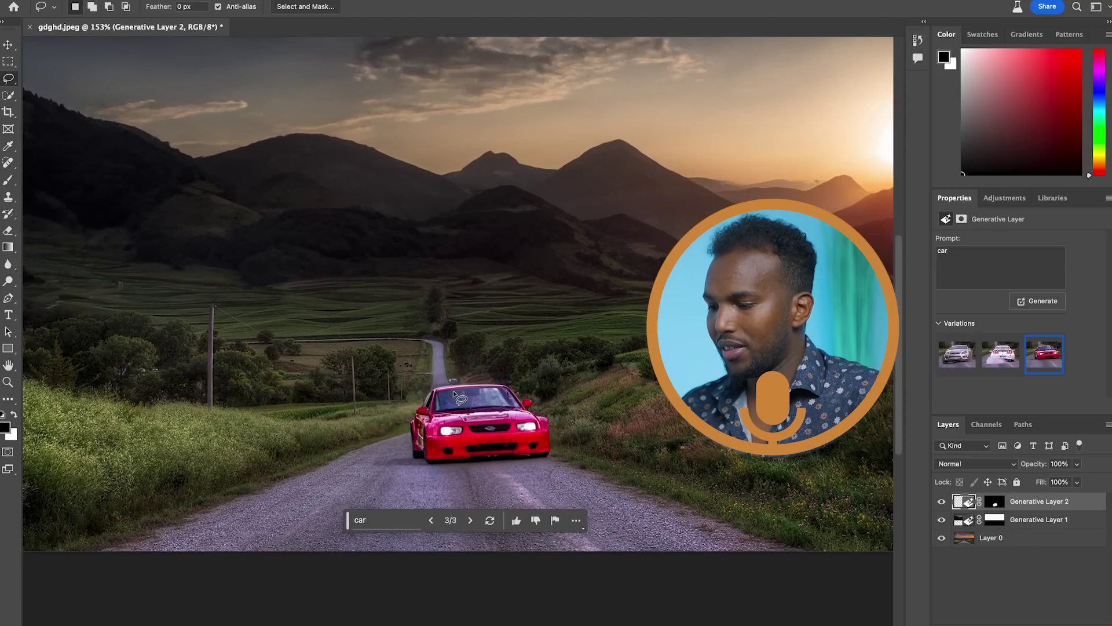
{"action": "scroll", "coordinate": [456, 395], "scroll_direction": "up", "scroll_amount": 1}
{"action": "scroll", "coordinate": [456, 395], "scroll_direction": "up", "scroll_amount": 1}
{"action": "scroll", "coordinate": [457, 396], "scroll_direction": "down", "scroll_amount": 2}
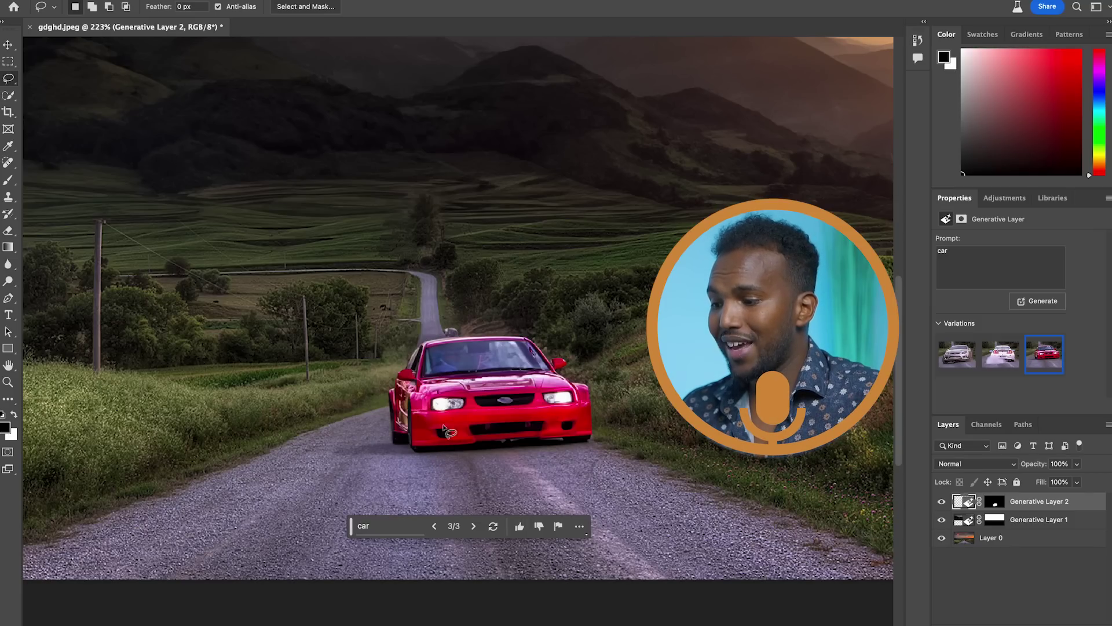
{"action": "scroll", "coordinate": [475, 376], "scroll_direction": "down", "scroll_amount": 1}
{"action": "scroll", "coordinate": [475, 376], "scroll_direction": "down", "scroll_amount": 1}
{"action": "scroll", "coordinate": [475, 376], "scroll_direction": "down", "scroll_amount": 1}
{"action": "scroll", "coordinate": [475, 375], "scroll_direction": "down", "scroll_amount": 1}
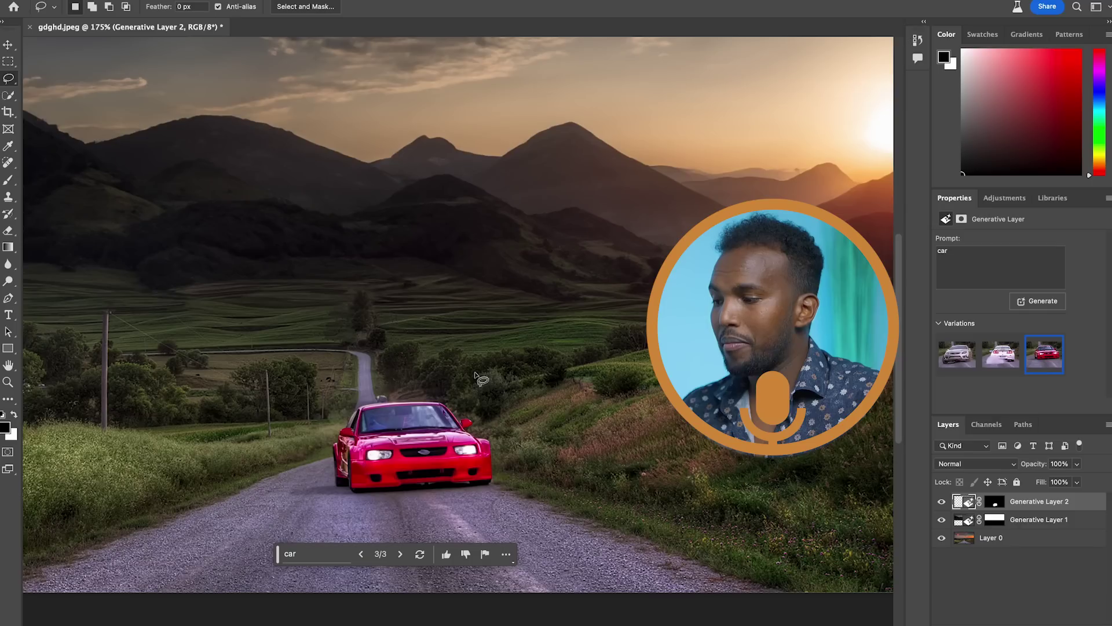
{"action": "scroll", "coordinate": [754, 199], "scroll_direction": "up", "scroll_amount": 2}
{"action": "scroll", "coordinate": [755, 199], "scroll_direction": "right", "scroll_amount": 2}
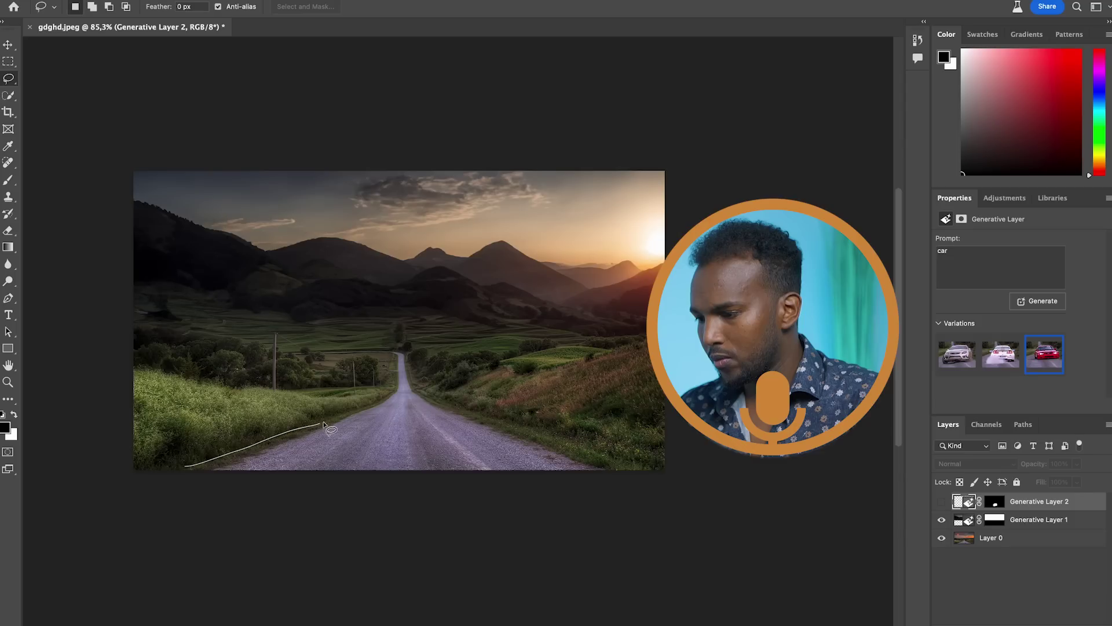
Lasso the road toward the horizon and Generative Fill it with the prompt 'rough'
{"action": "left_click_drag", "start_coordinate": [323, 424], "coordinate": [378, 404]}
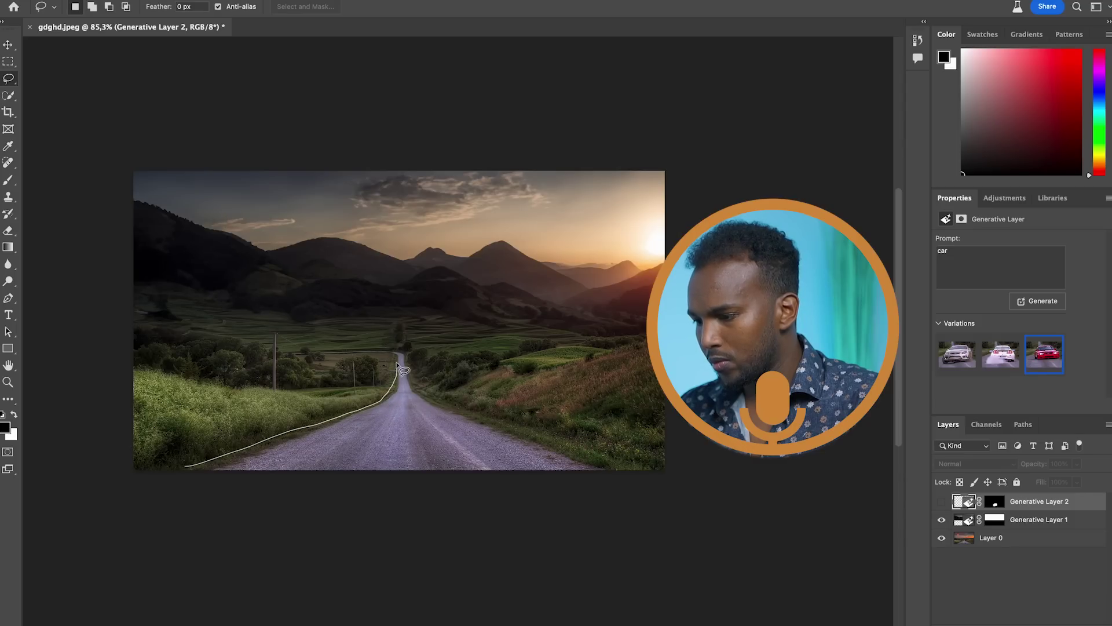
{"action": "mouse_move", "coordinate": [397, 365]}
{"action": "left_mouse_down"}
{"action": "mouse_move", "coordinate": [398, 354]}
{"action": "mouse_move", "coordinate": [522, 445]}
{"action": "left_mouse_up"}
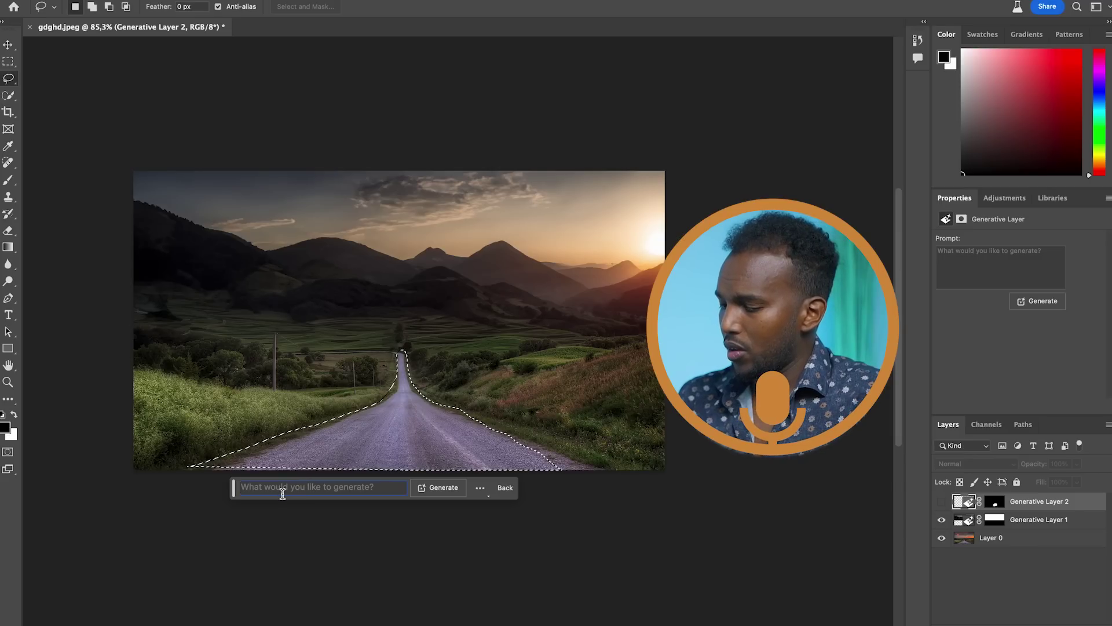
{"action": "left_click", "coordinate": [281, 490]}
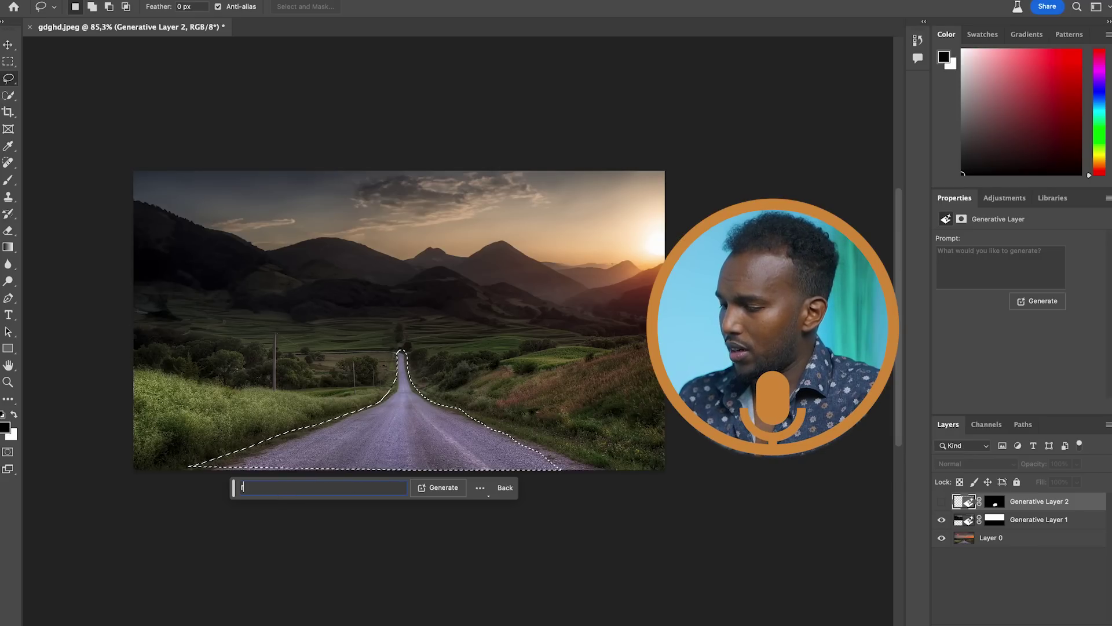
{"action": "type", "text": "rough"}
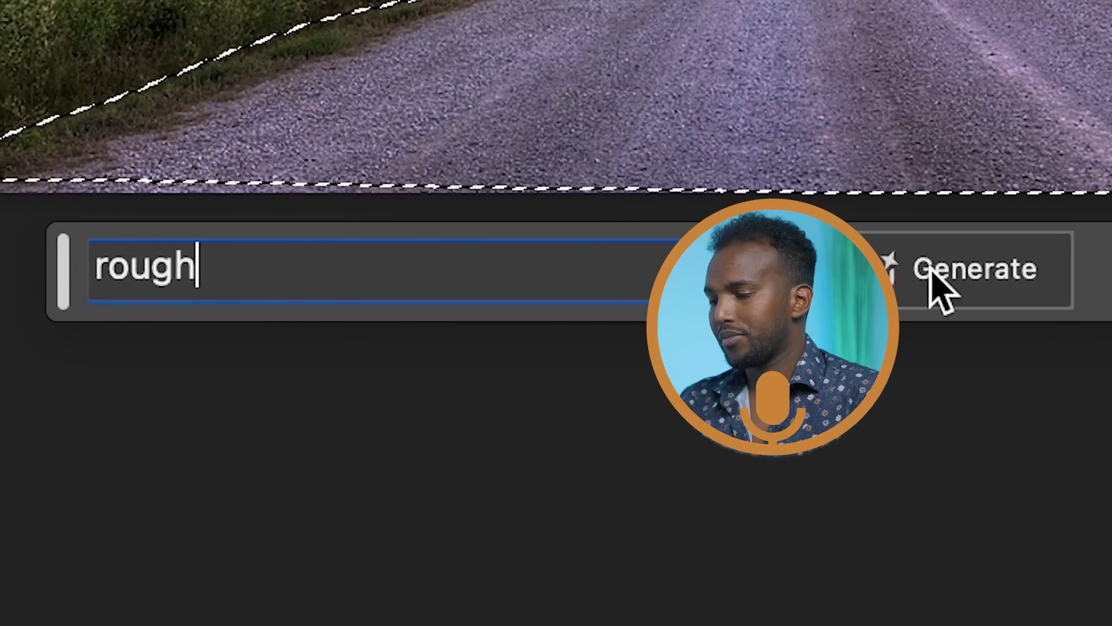
{"action": "left_click", "coordinate": [931, 272]}
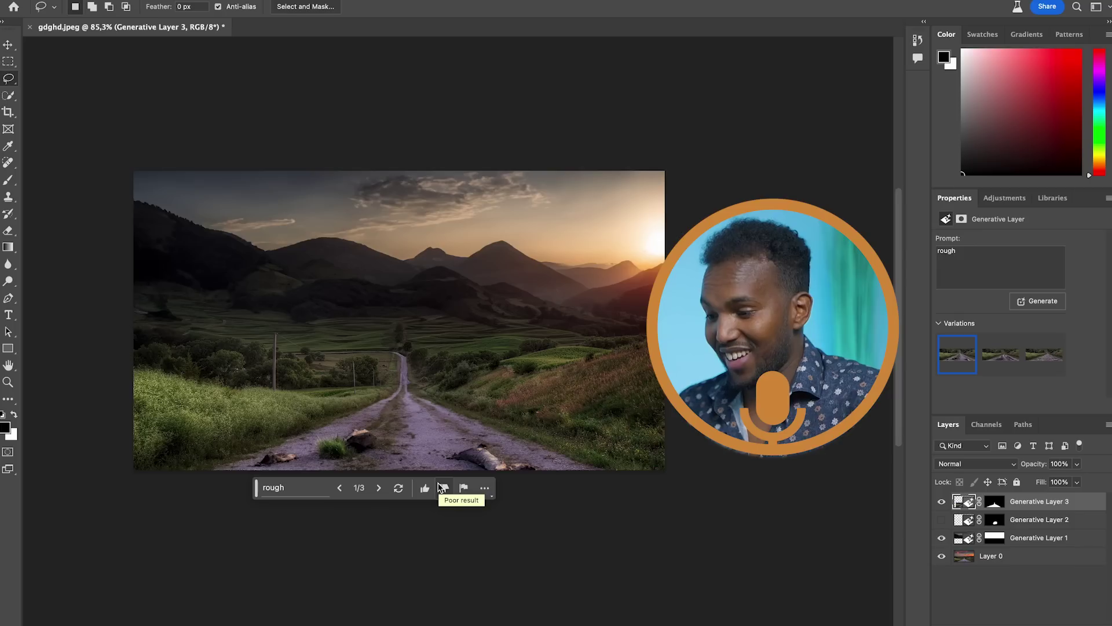
Zoom in on the road and choose the second, muddy rutted road variation
{"action": "key", "text": "ctrl+plus"}
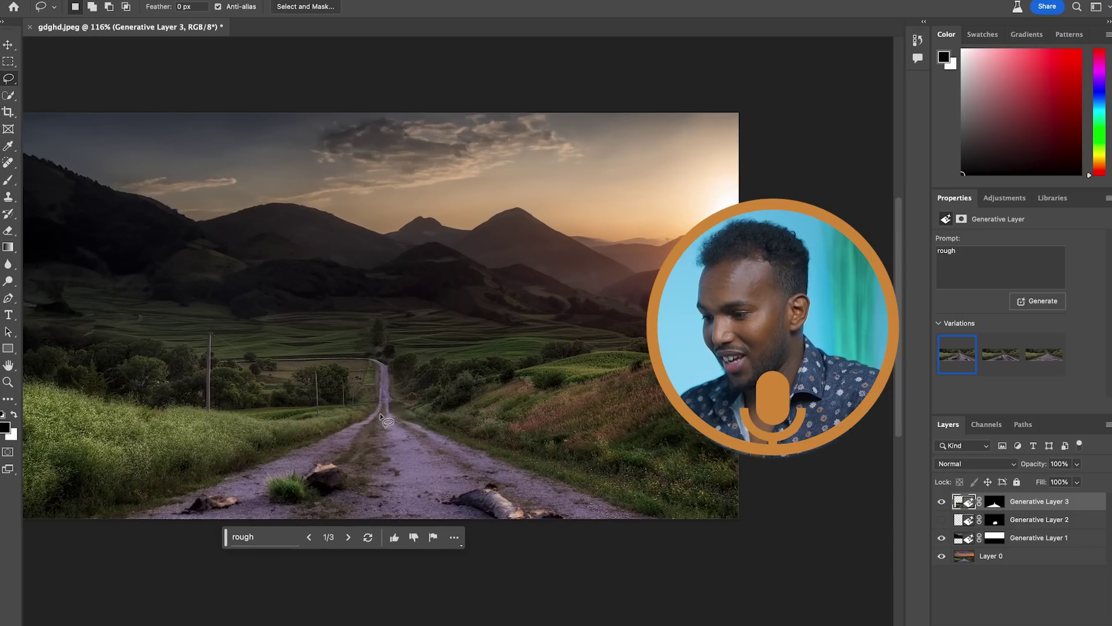
{"action": "key", "text": "ctrl+plus"}
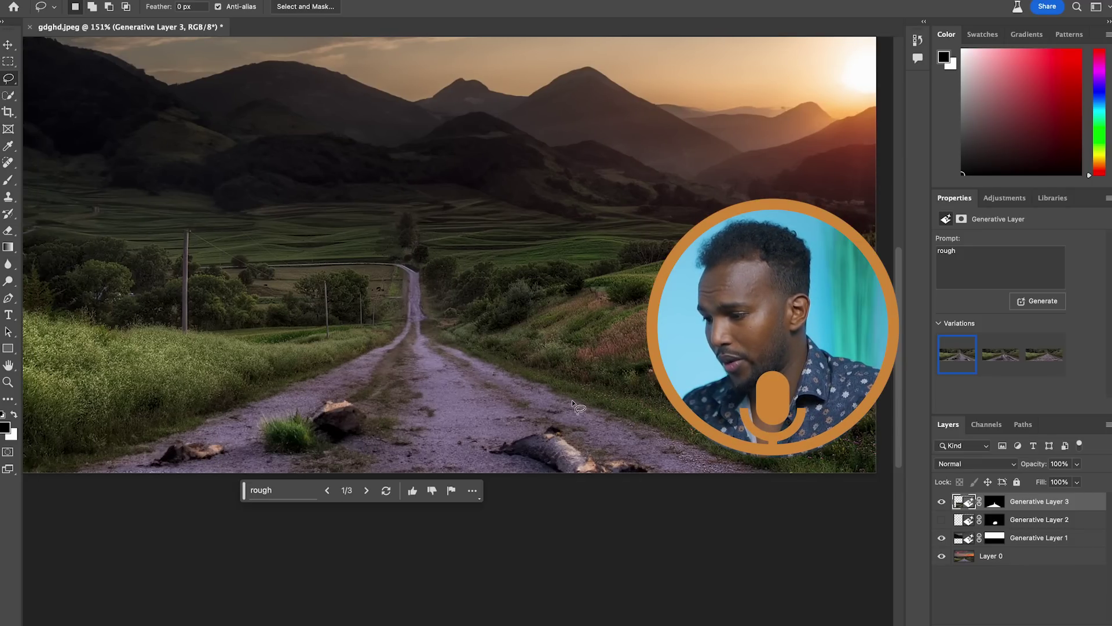
{"action": "scroll", "coordinate": [567, 406], "scroll_direction": "up", "scroll_amount": 2}
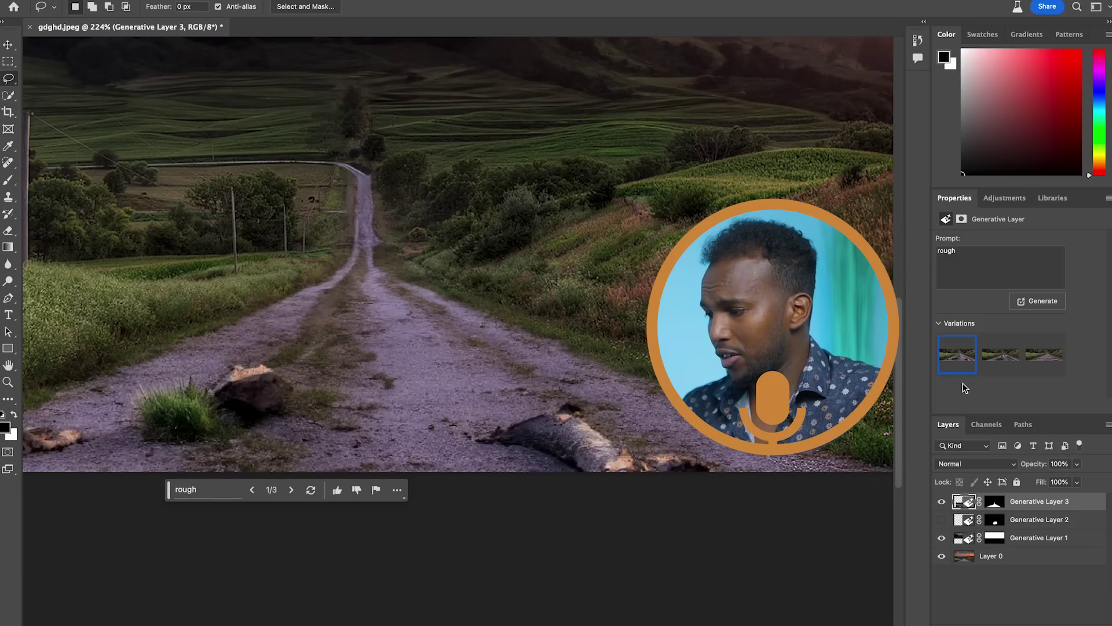
{"action": "left_click", "coordinate": [997, 368]}
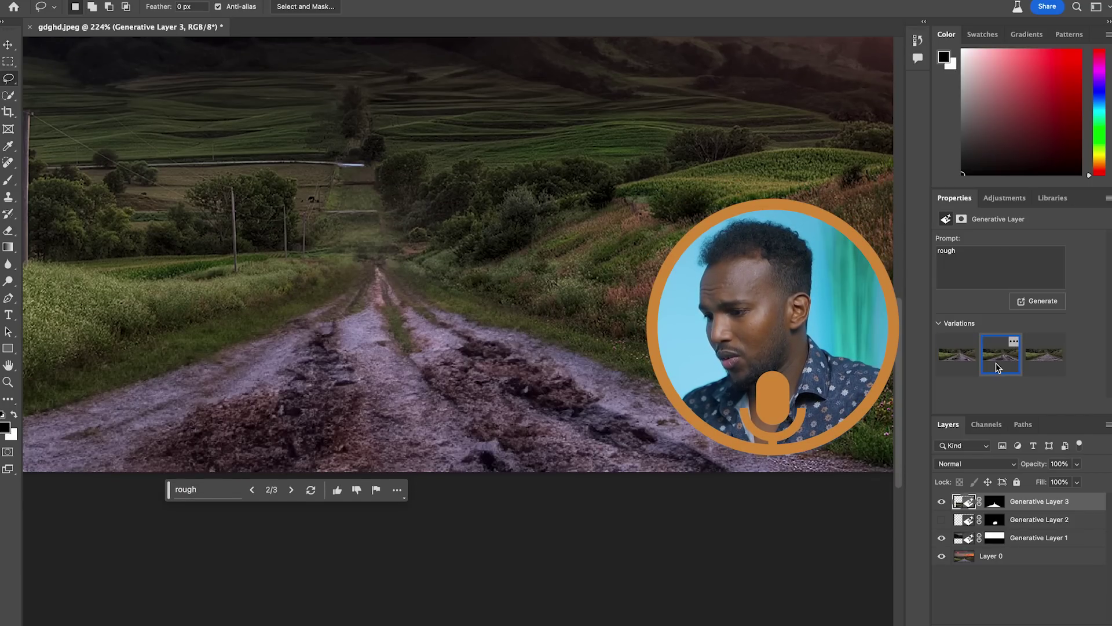
{"action": "scroll", "coordinate": [377, 286], "scroll_direction": "down", "scroll_amount": 1}
{"action": "scroll", "coordinate": [377, 290], "scroll_direction": "down", "scroll_amount": 1}
{"action": "scroll", "coordinate": [377, 290], "scroll_direction": "down", "scroll_amount": 1}
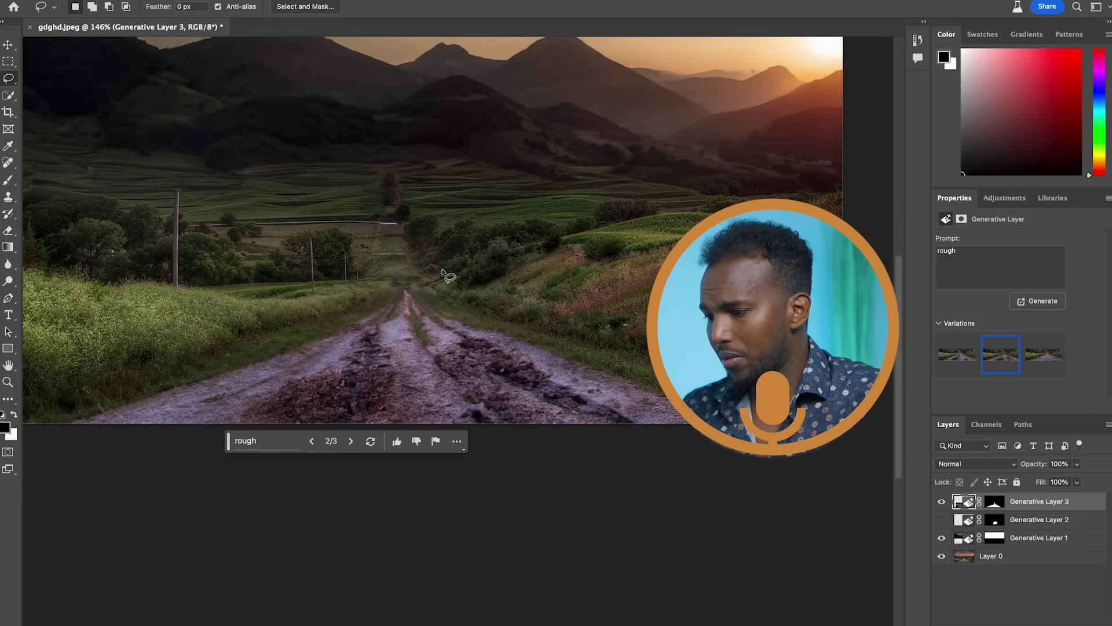
{"action": "scroll", "coordinate": [487, 336], "scroll_direction": "down", "scroll_amount": 1}
{"action": "scroll", "coordinate": [469, 387], "scroll_direction": "down", "scroll_amount": 1}
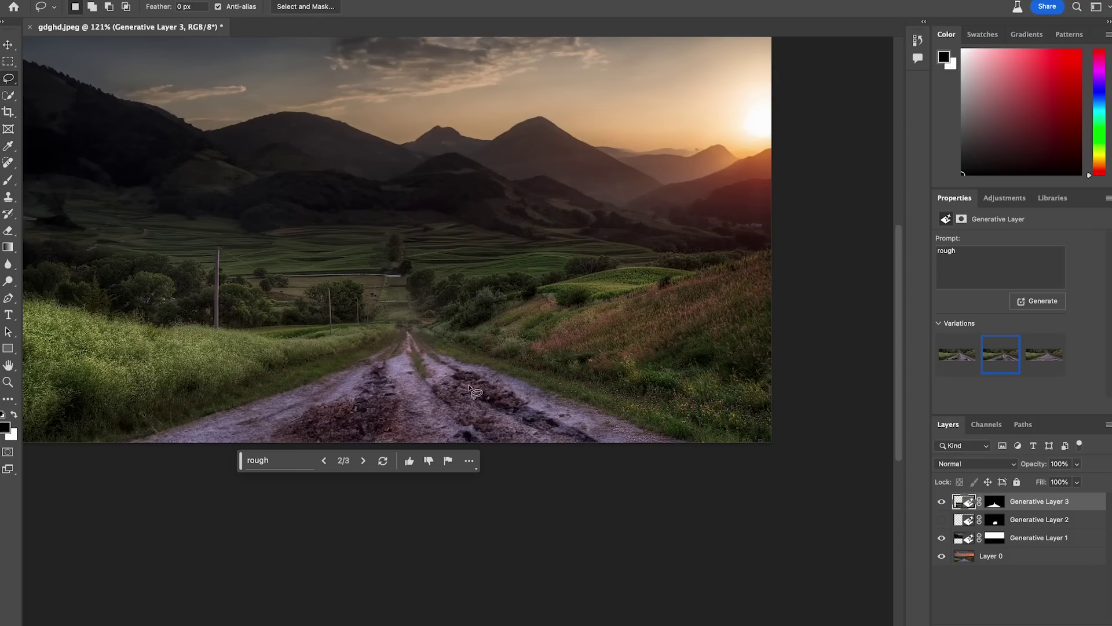
{"action": "scroll", "coordinate": [426, 330], "scroll_direction": "up", "scroll_amount": 2}
{"action": "scroll", "coordinate": [427, 330], "scroll_direction": "up", "scroll_amount": 2}
{"action": "scroll", "coordinate": [427, 330], "scroll_direction": "up", "scroll_amount": 1}
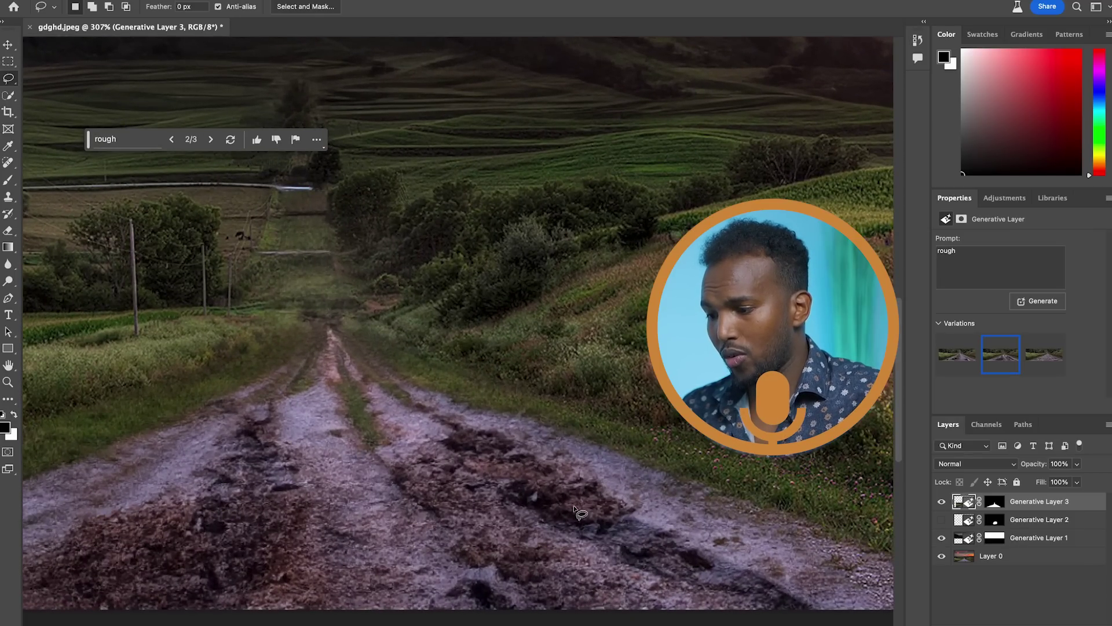
{"action": "scroll", "coordinate": [404, 366], "scroll_direction": "down", "scroll_amount": 1}
{"action": "scroll", "coordinate": [363, 391], "scroll_direction": "down", "scroll_amount": 1}
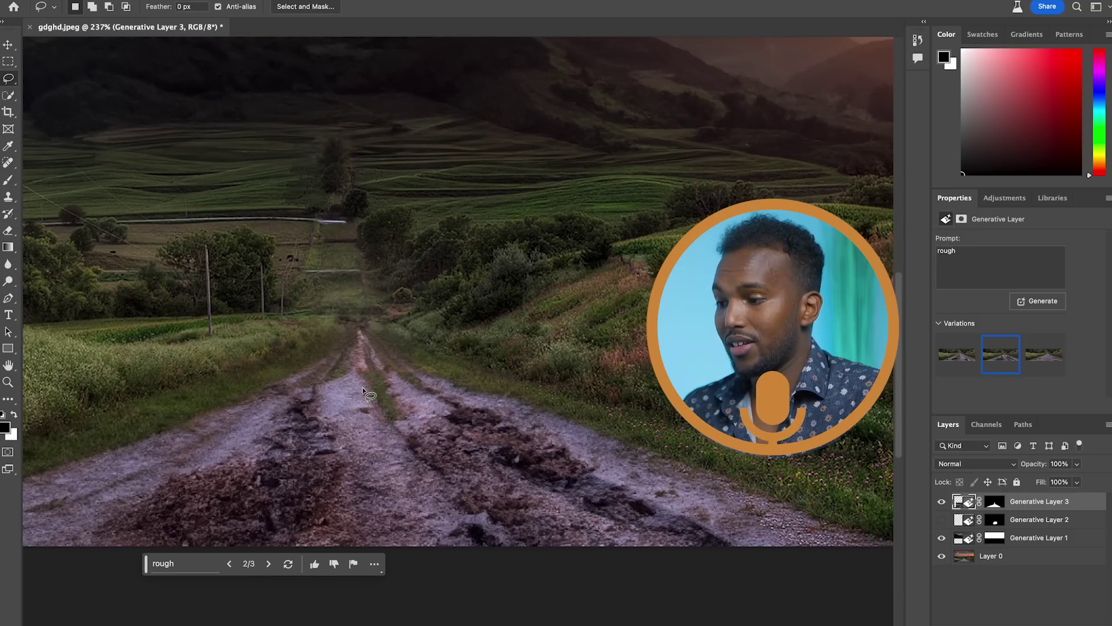
{"action": "scroll", "coordinate": [363, 392], "scroll_direction": "down", "scroll_amount": 2}
{"action": "scroll", "coordinate": [363, 391], "scroll_direction": "down", "scroll_amount": 2}
{"action": "scroll", "coordinate": [363, 391], "scroll_direction": "down", "scroll_amount": 1}
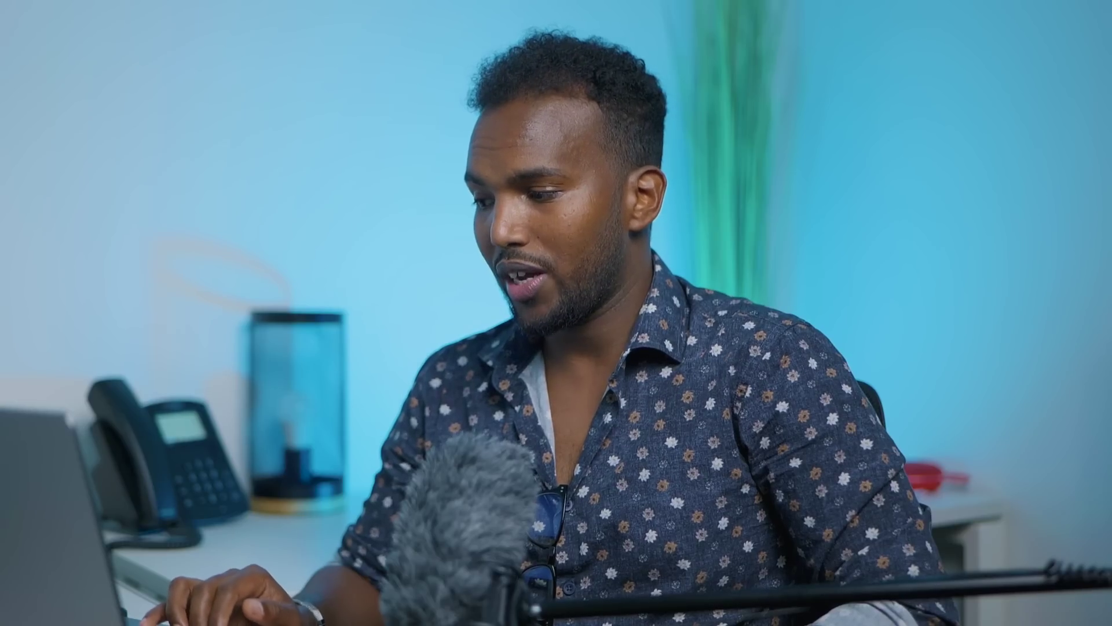
Hide and re-show the rough road and mountain sky layers to compare with the original
{"action": "left_click", "coordinate": [942, 501]}
{"action": "left_click", "coordinate": [941, 538]}
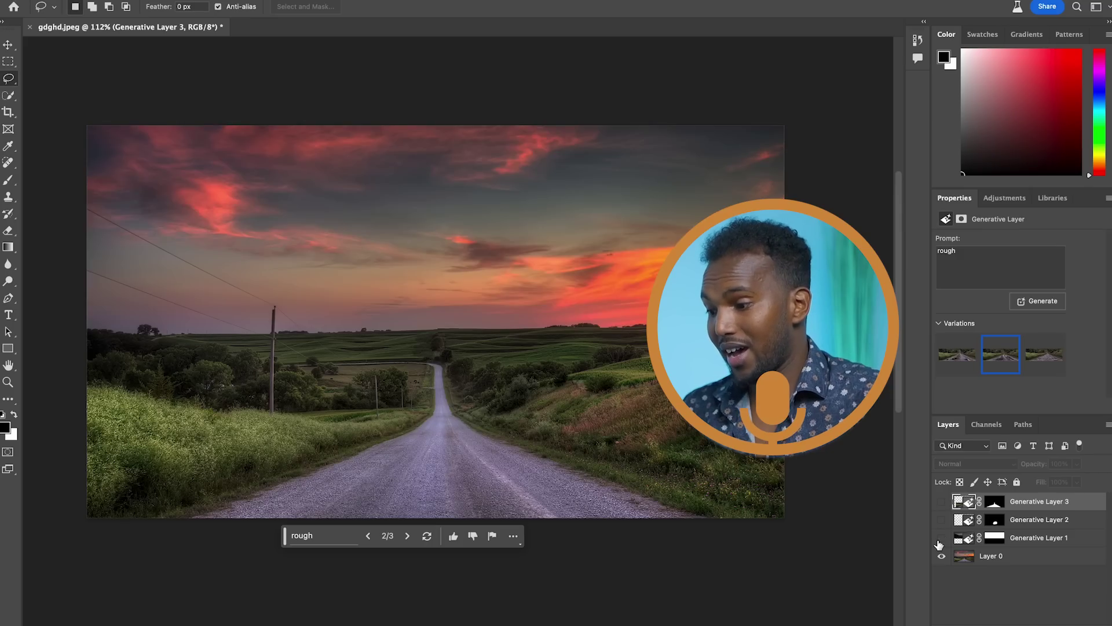
{"action": "left_click", "coordinate": [941, 538]}
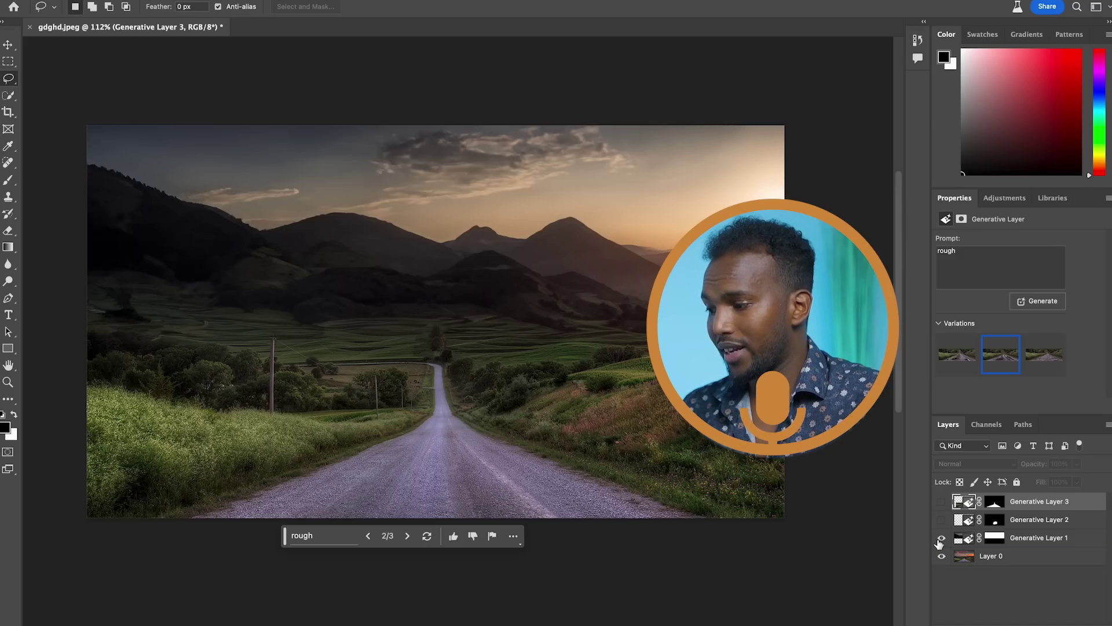
{"action": "left_click", "coordinate": [941, 502]}
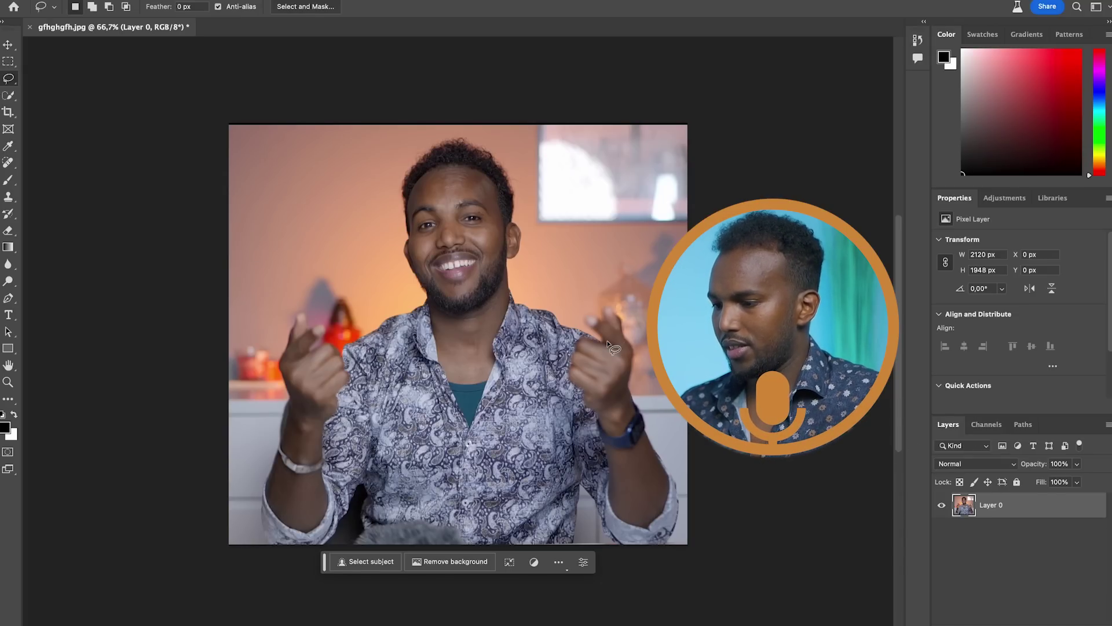
Activate the Crop tool on the smiling-man portrait
{"action": "key", "text": "c"}
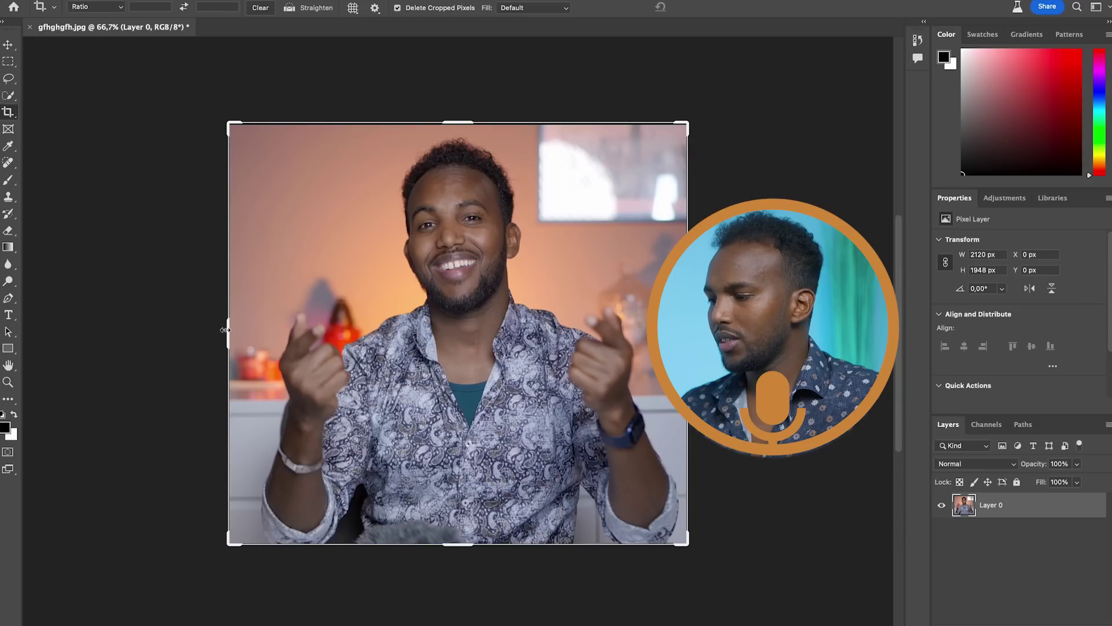
Enlarge the canvas to the left, right and top of the photo, then select the Lasso tool
{"action": "left_click_drag", "start_coordinate": [224, 330], "coordinate": [151, 333]}
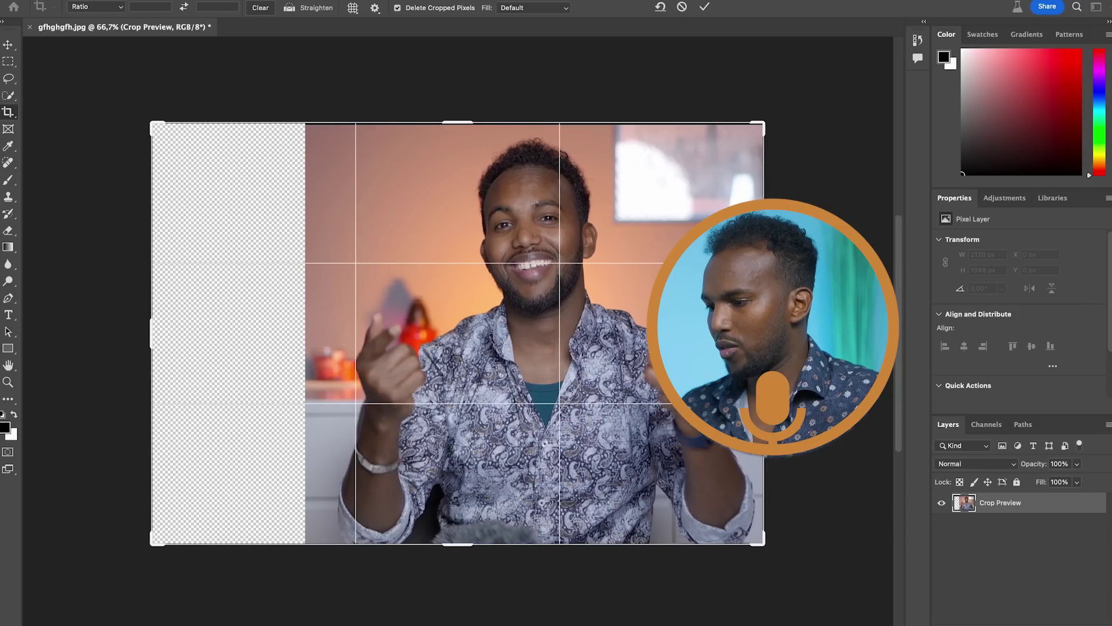
{"action": "left_click_drag", "start_coordinate": [765, 334], "coordinate": [849, 334]}
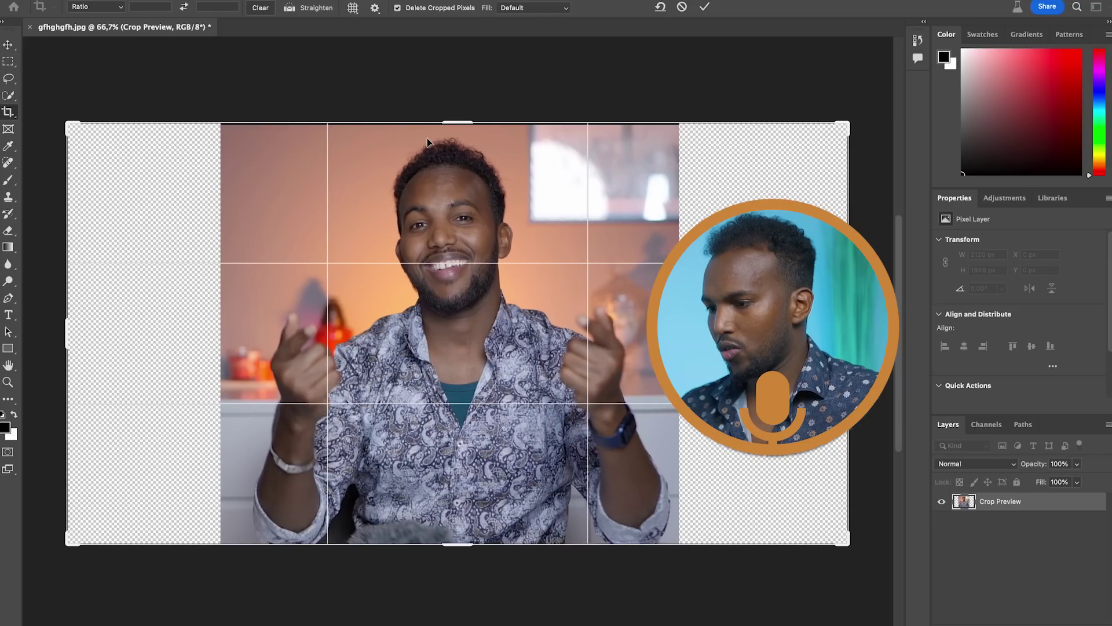
{"action": "left_click_drag", "start_coordinate": [459, 120], "coordinate": [461, 47]}
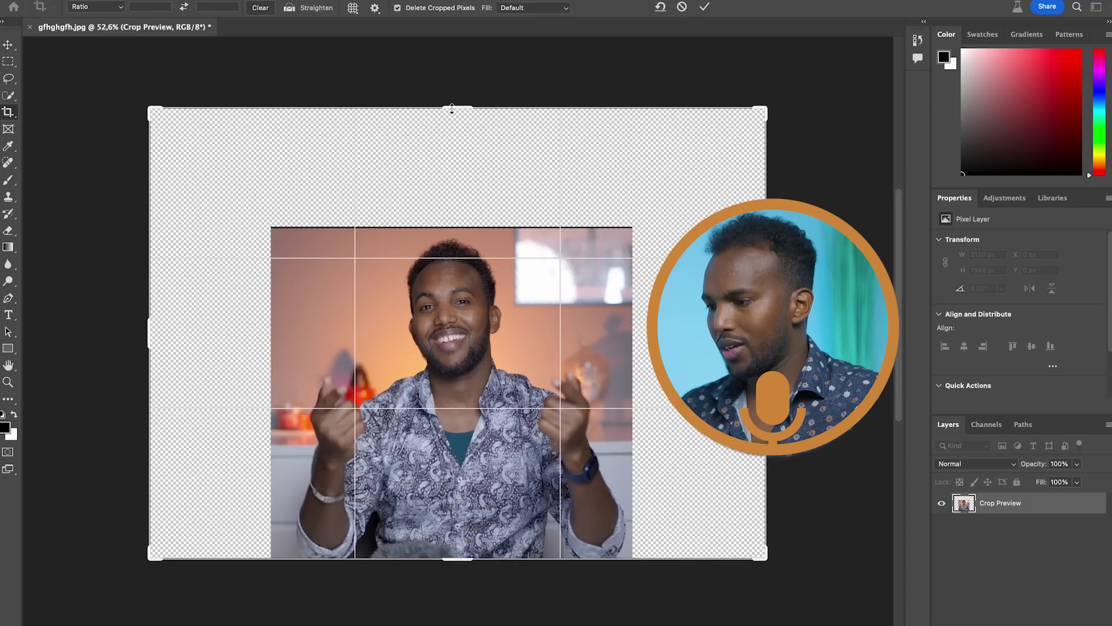
{"action": "left_click_drag", "start_coordinate": [452, 108], "coordinate": [451, 101]}
{"action": "key", "text": "Return"}
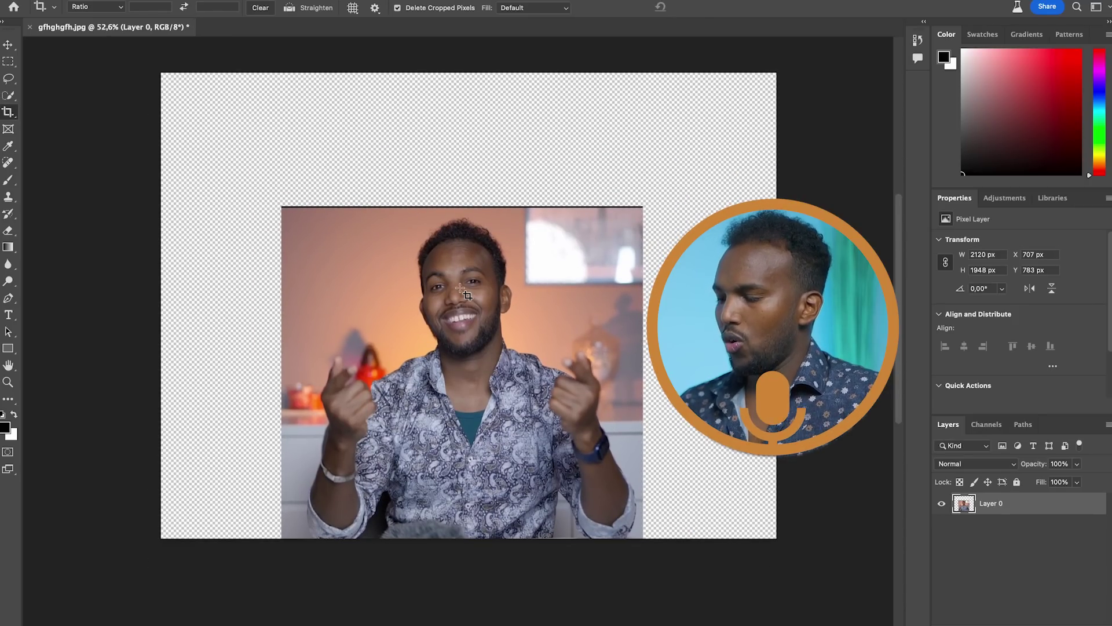
{"action": "key", "text": "v"}
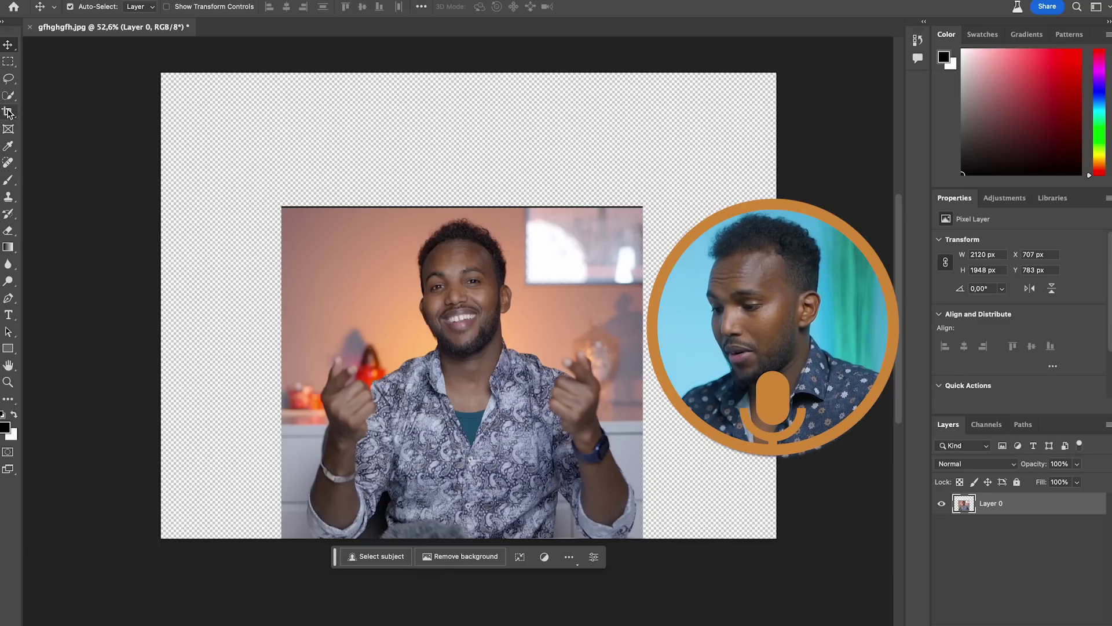
{"action": "left_click", "coordinate": [8, 80]}
Lasso the empty space around the man and generate a 'fill with a room' background
{"action": "left_click_drag", "start_coordinate": [245, 561], "coordinate": [291, 377]}
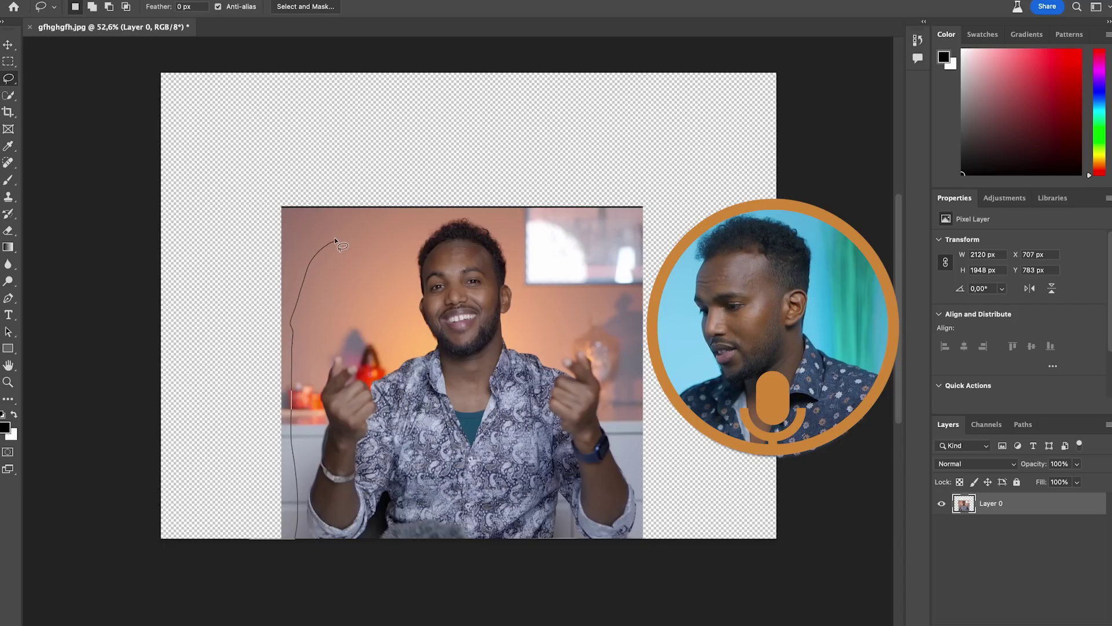
{"action": "left_click_drag", "start_coordinate": [336, 241], "coordinate": [317, 617]}
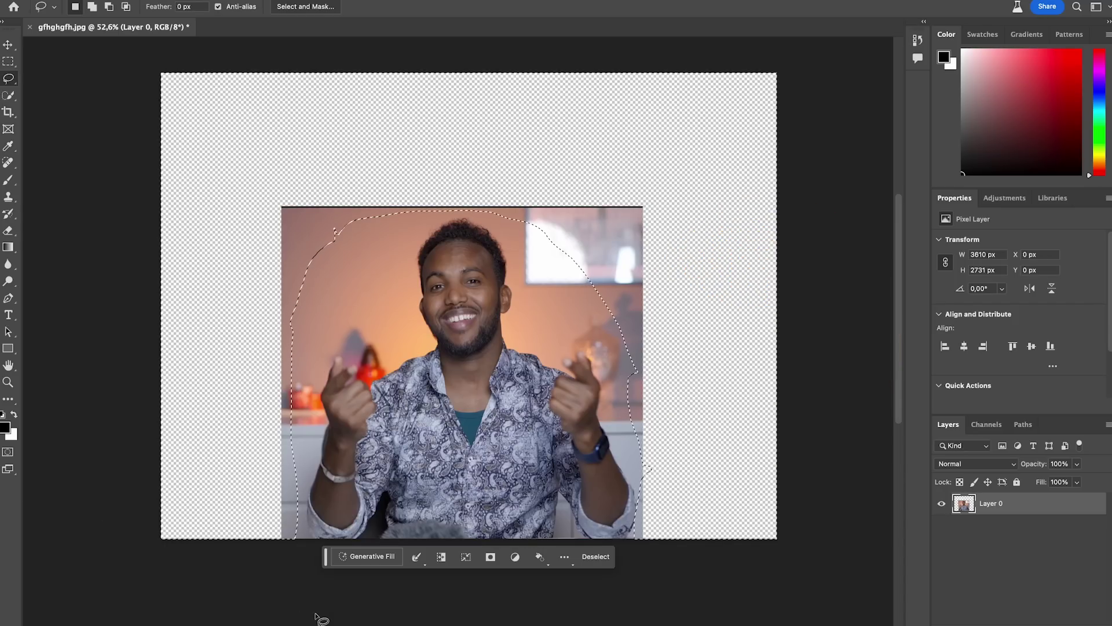
{"action": "scroll", "coordinate": [256, 372], "scroll_direction": "down", "scroll_amount": 3}
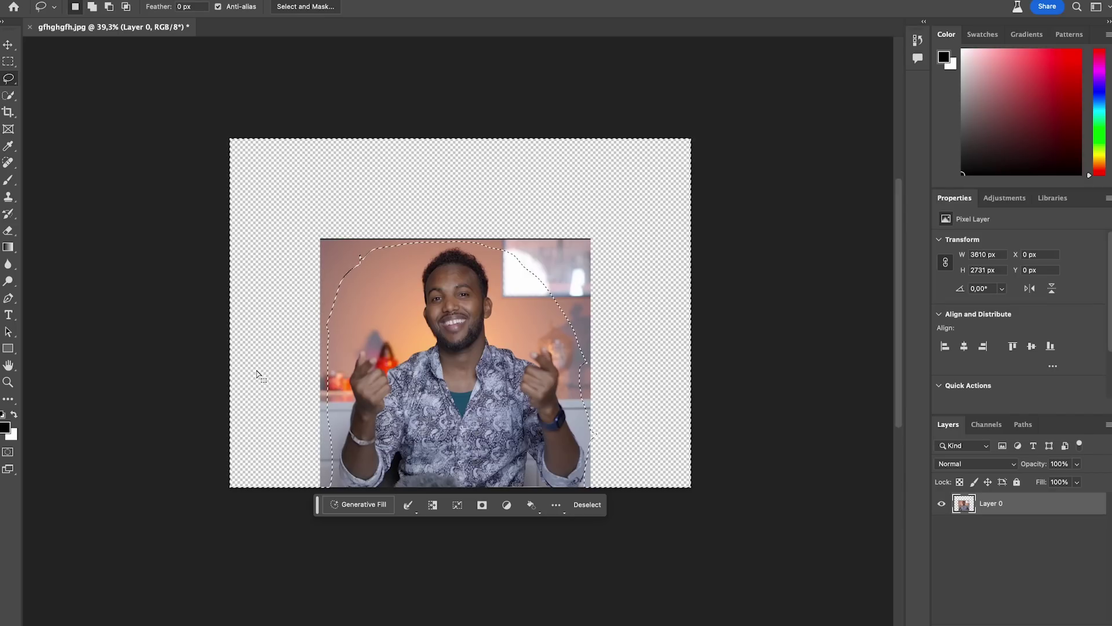
{"action": "left_click", "coordinate": [356, 505]}
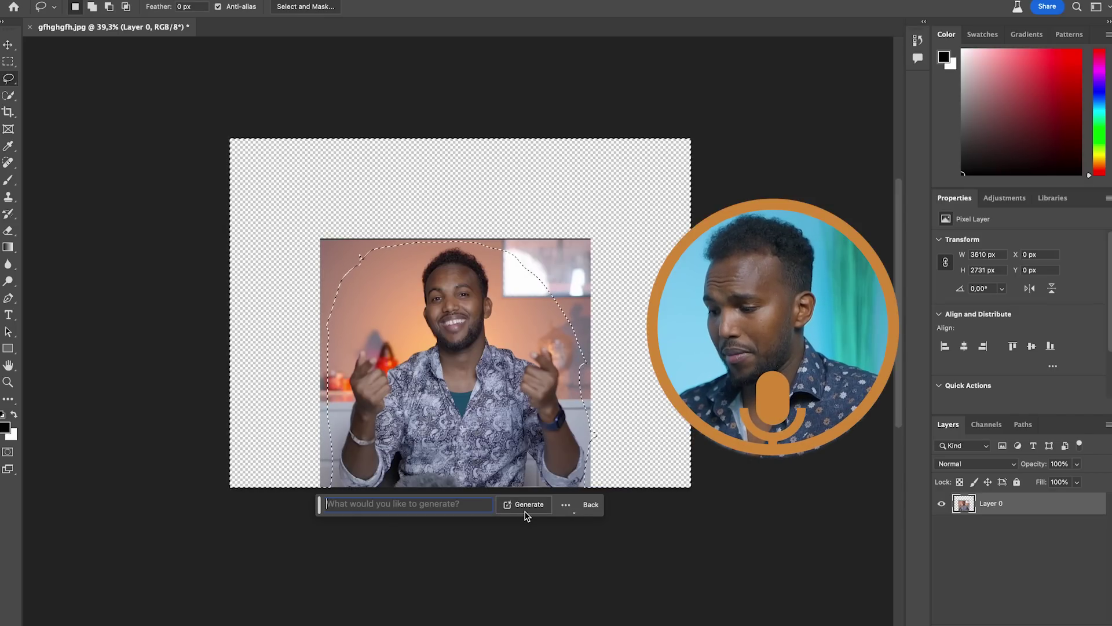
{"action": "type", "text": "f"}
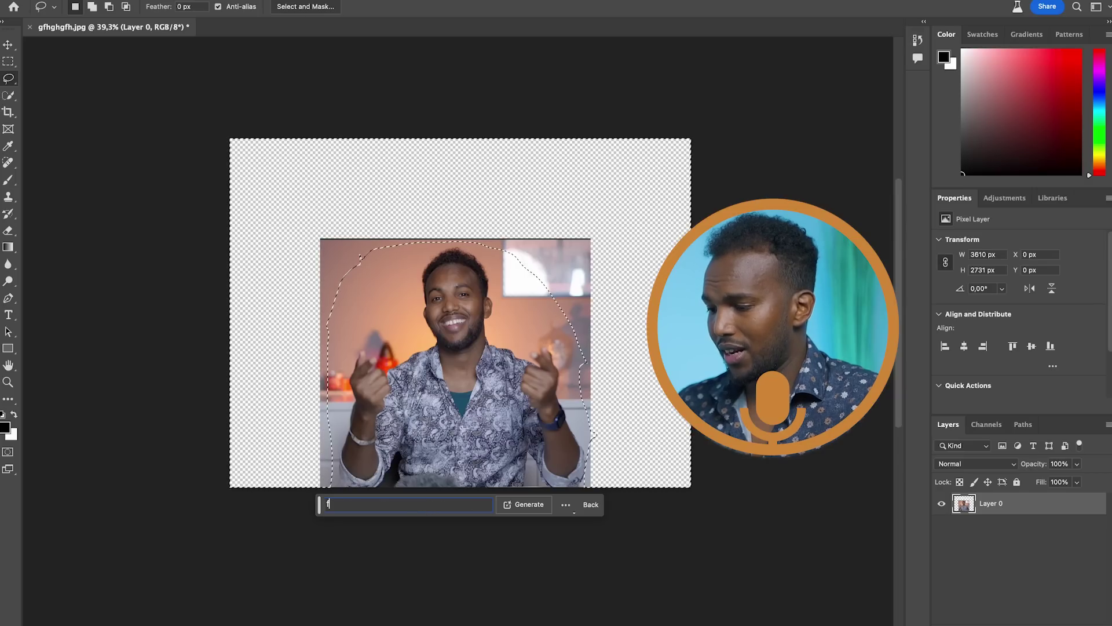
{"action": "type", "text": "ill"}
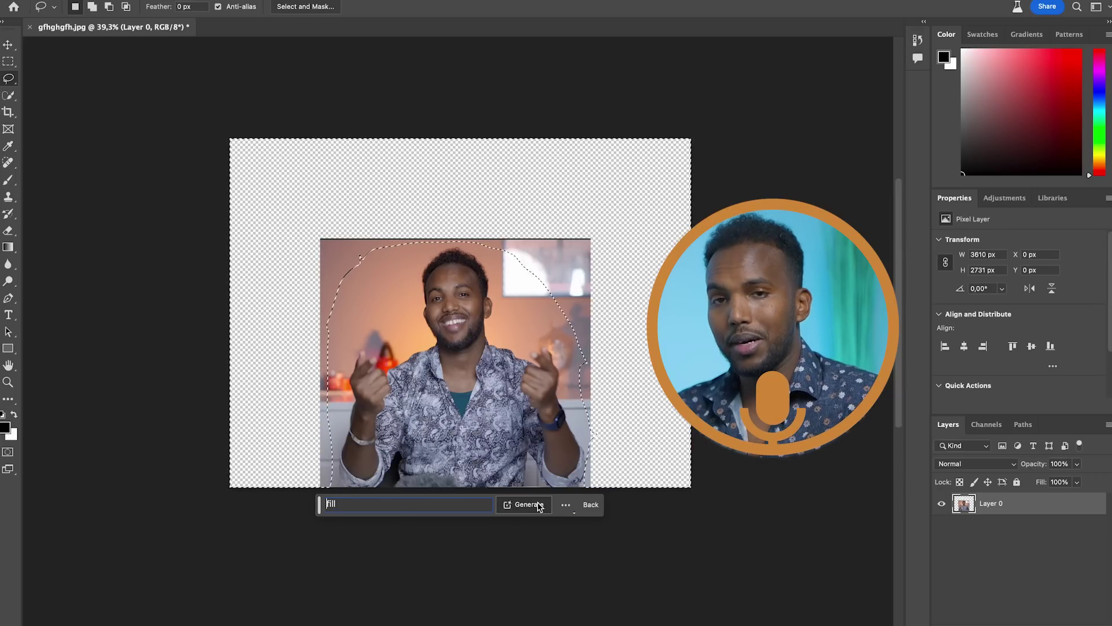
{"action": "left_click", "coordinate": [537, 505]}
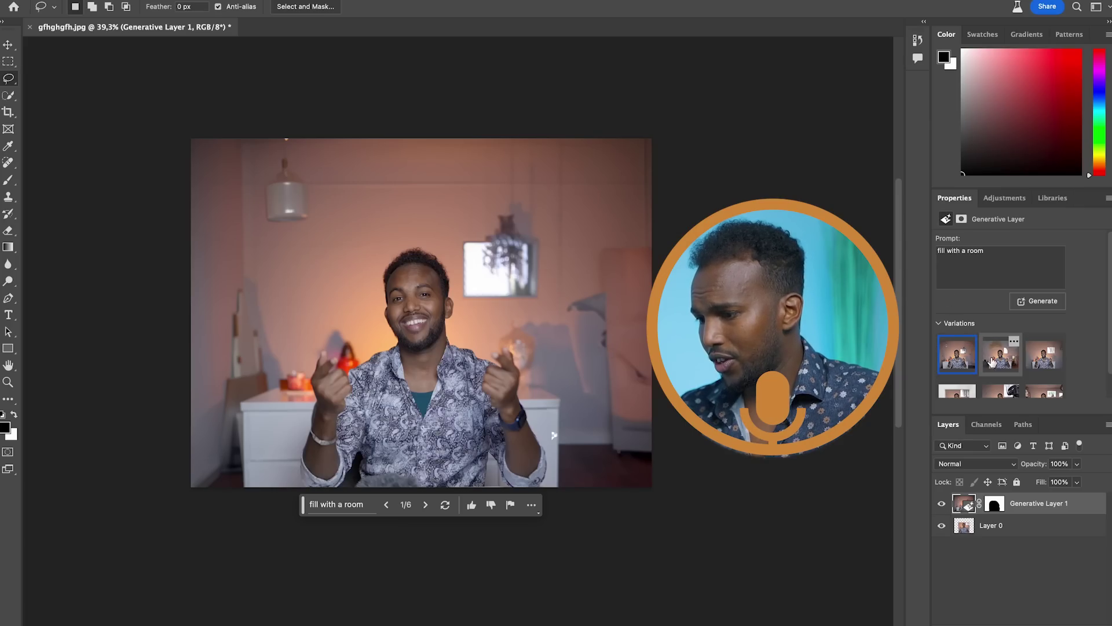
Compare the three room variations and keep the first one
{"action": "left_click", "coordinate": [993, 363]}
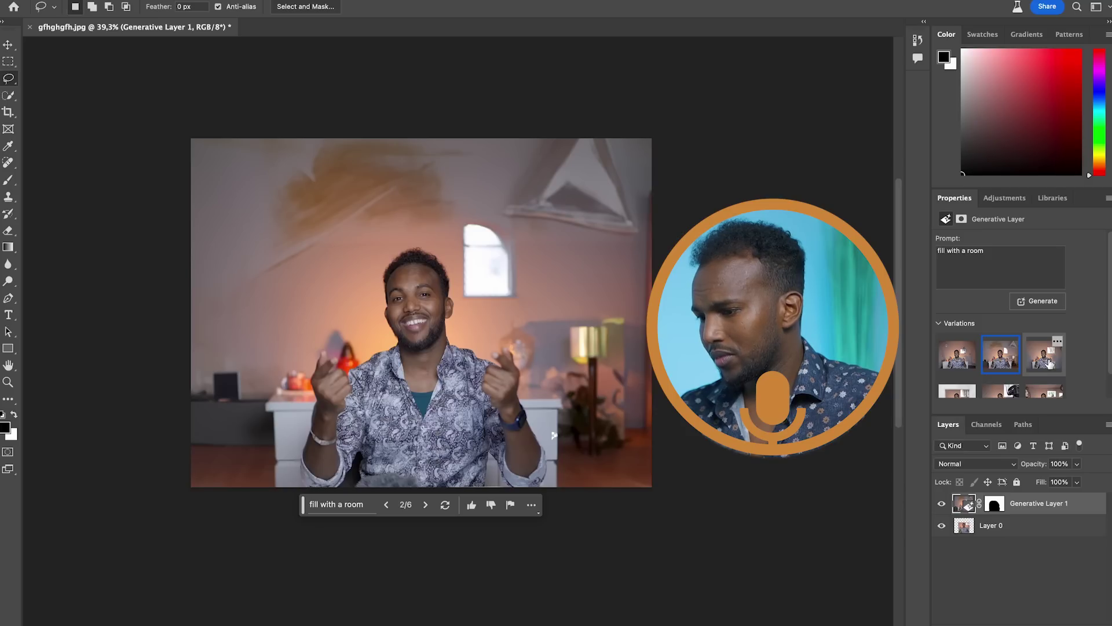
{"action": "left_click", "coordinate": [1050, 364]}
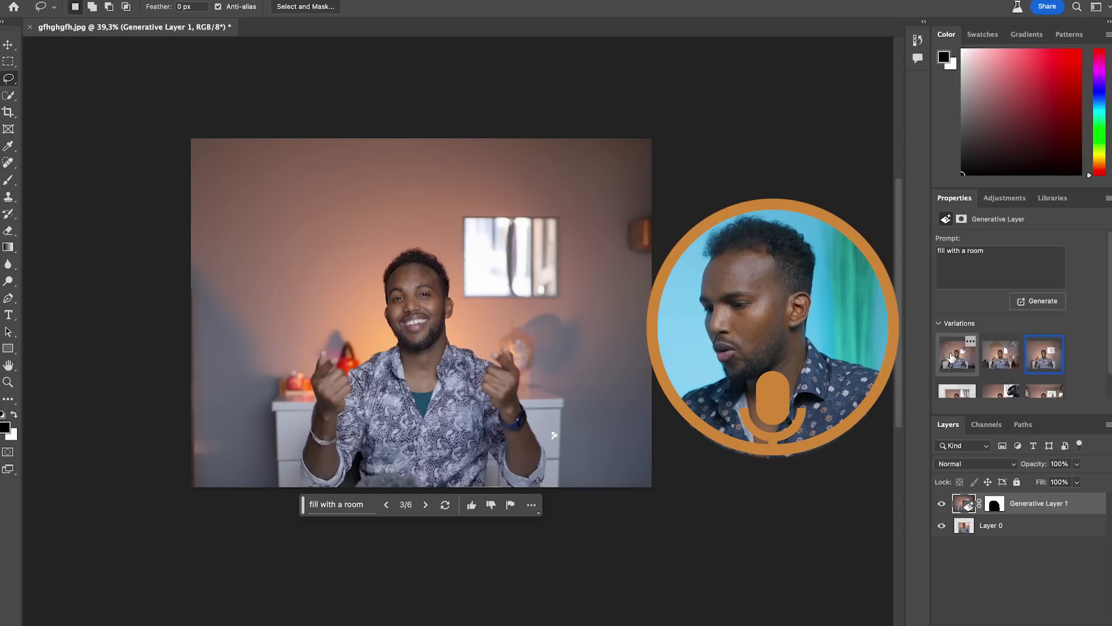
{"action": "left_click", "coordinate": [956, 356]}
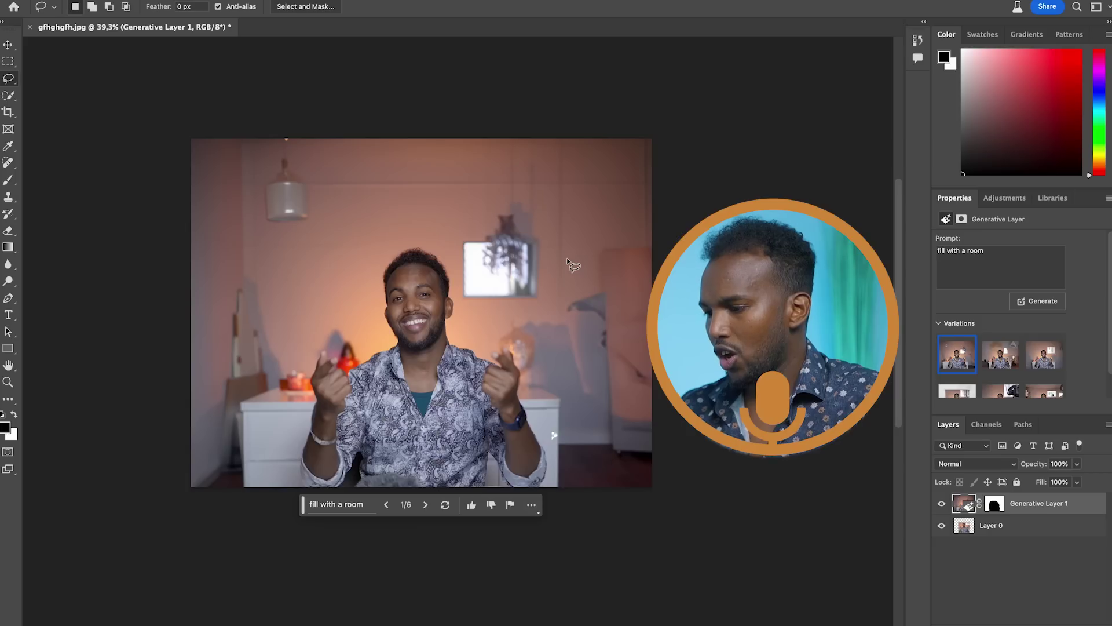
{"action": "scroll", "coordinate": [478, 307], "scroll_direction": "down", "scroll_amount": 2}
{"action": "scroll", "coordinate": [478, 310], "scroll_direction": "down", "scroll_amount": 1}
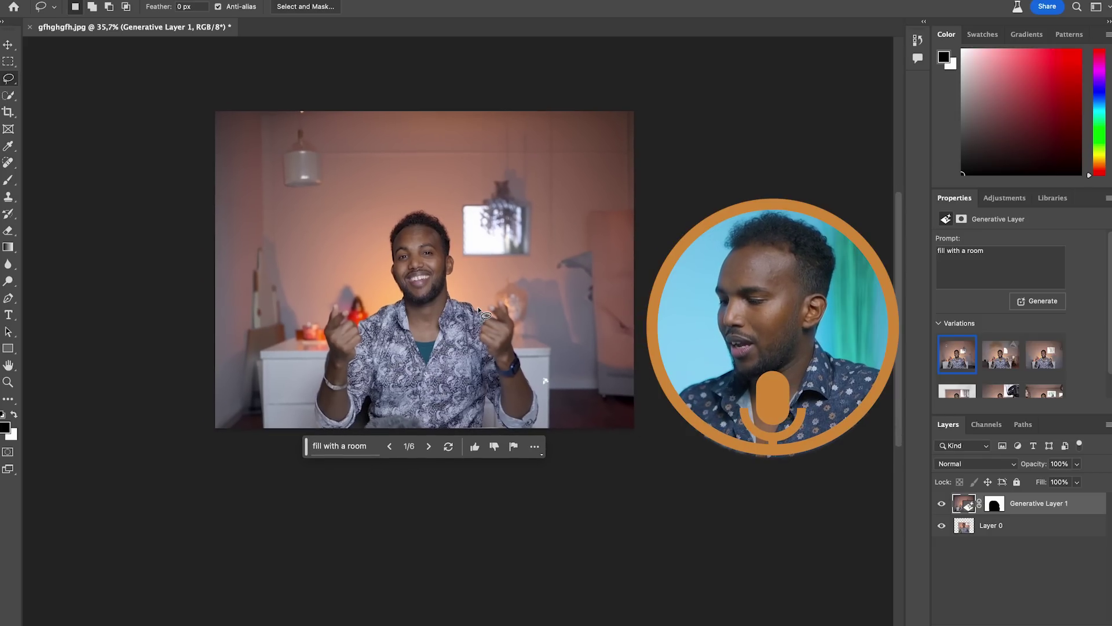
Extend the canvas downward below the image with the Crop tool
{"action": "key", "text": "c"}
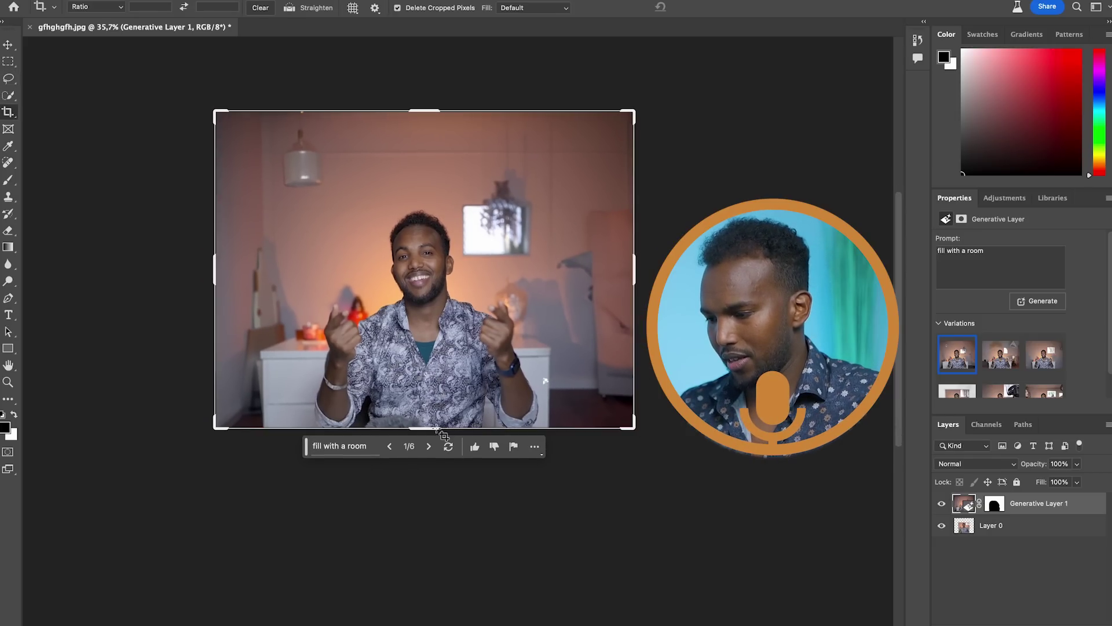
{"action": "left_click_drag", "start_coordinate": [430, 432], "coordinate": [434, 470]}
{"action": "key", "text": "Return"}
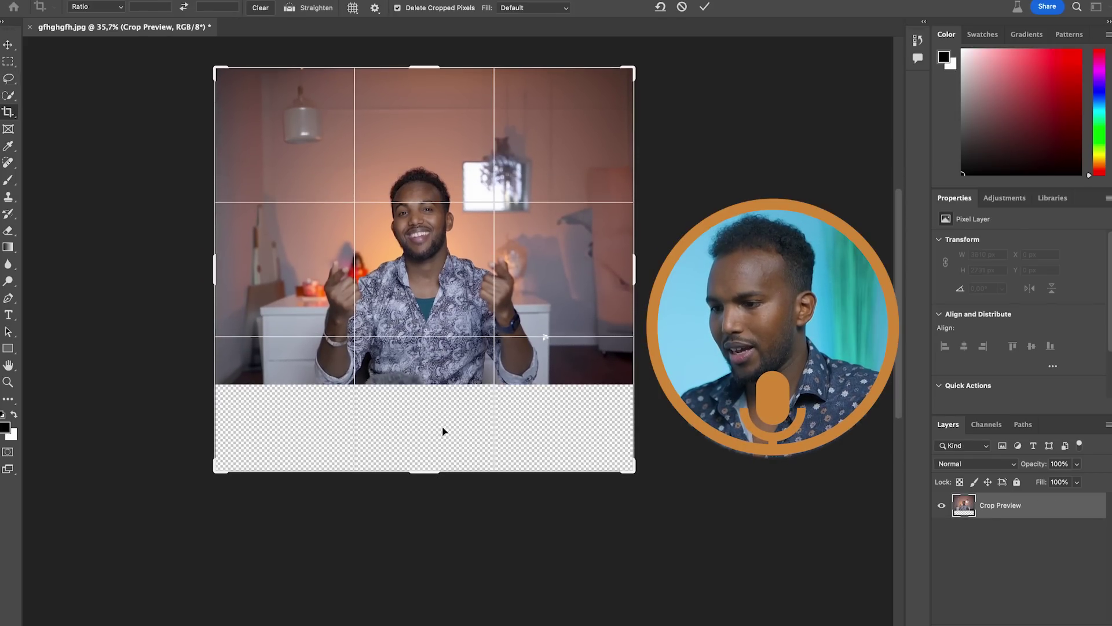
Select the new bottom strip and generate 'fill with a big table' there
{"action": "key", "text": "m"}
{"action": "left_click_drag", "start_coordinate": [207, 383], "coordinate": [755, 509]}
{"action": "left_click", "coordinate": [324, 491]}
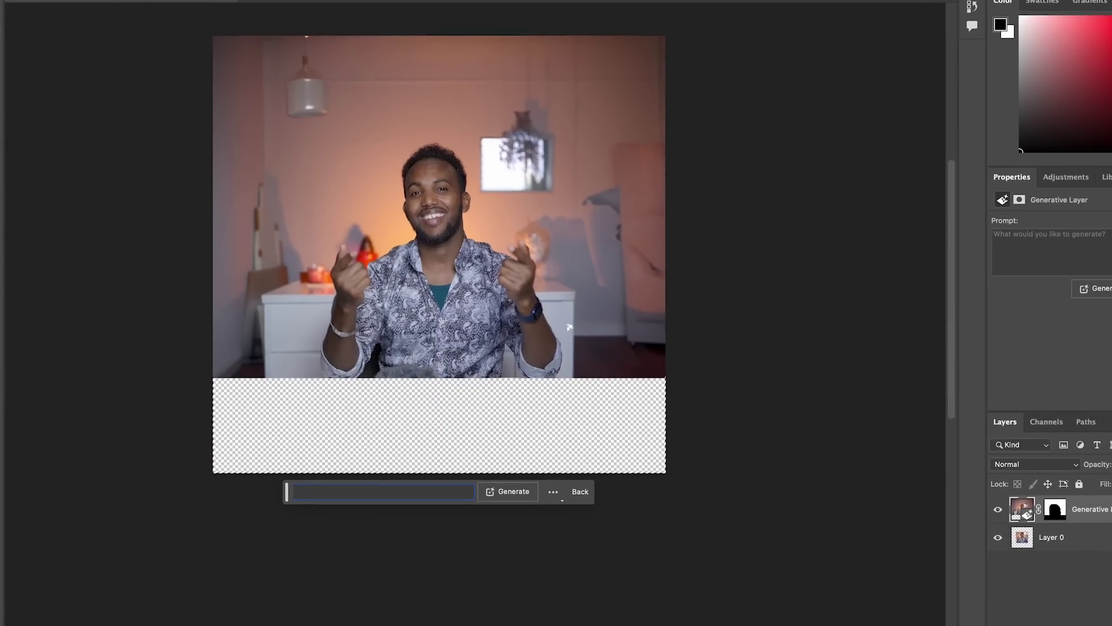
{"action": "type", "text": "fill with a"}
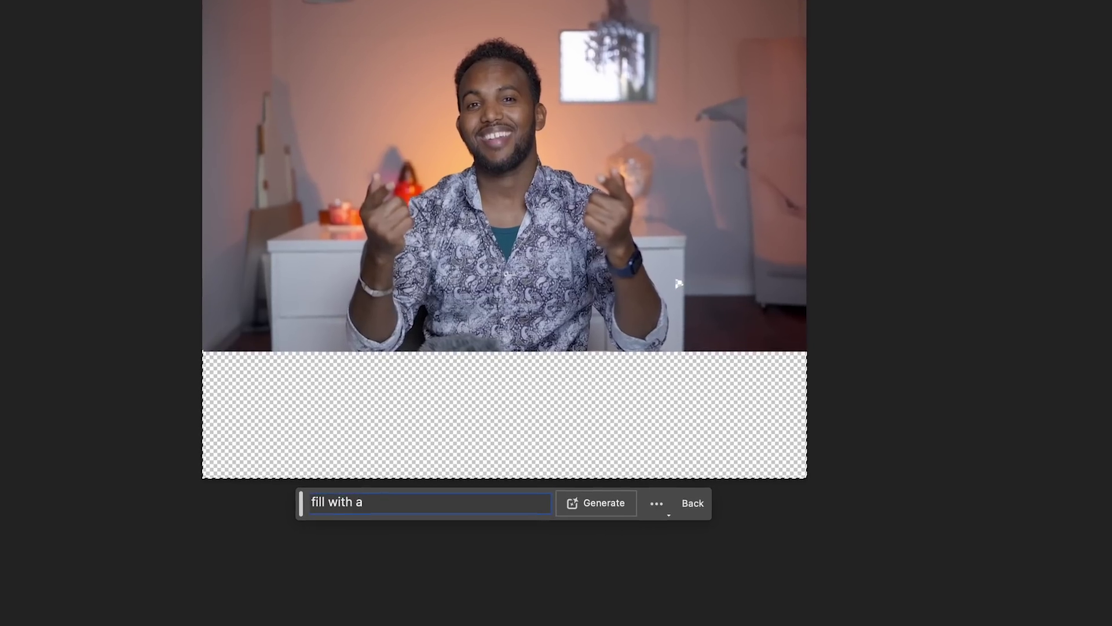
{"action": "type", "text": " big table"}
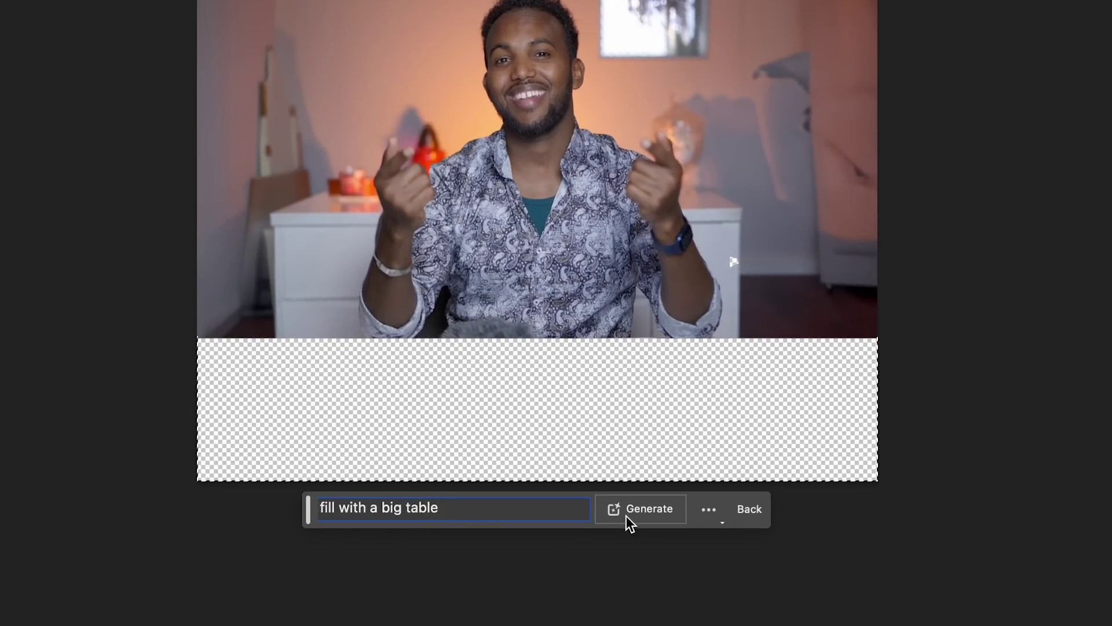
{"action": "left_click", "coordinate": [669, 509]}
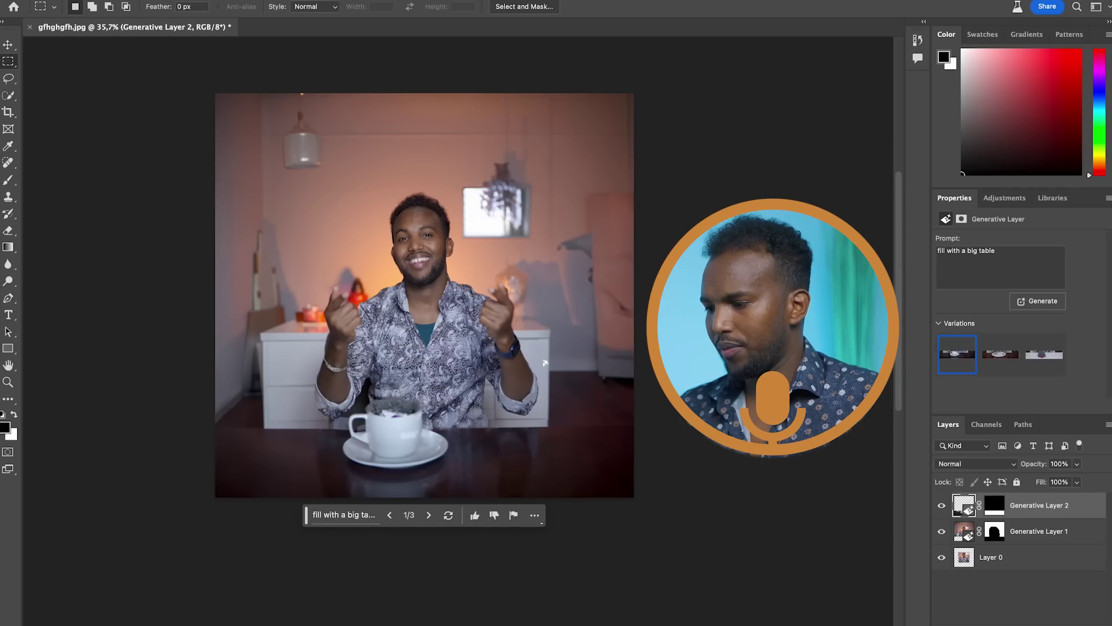
{"action": "scroll", "coordinate": [545, 363], "scroll_direction": "down", "scroll_amount": 2}
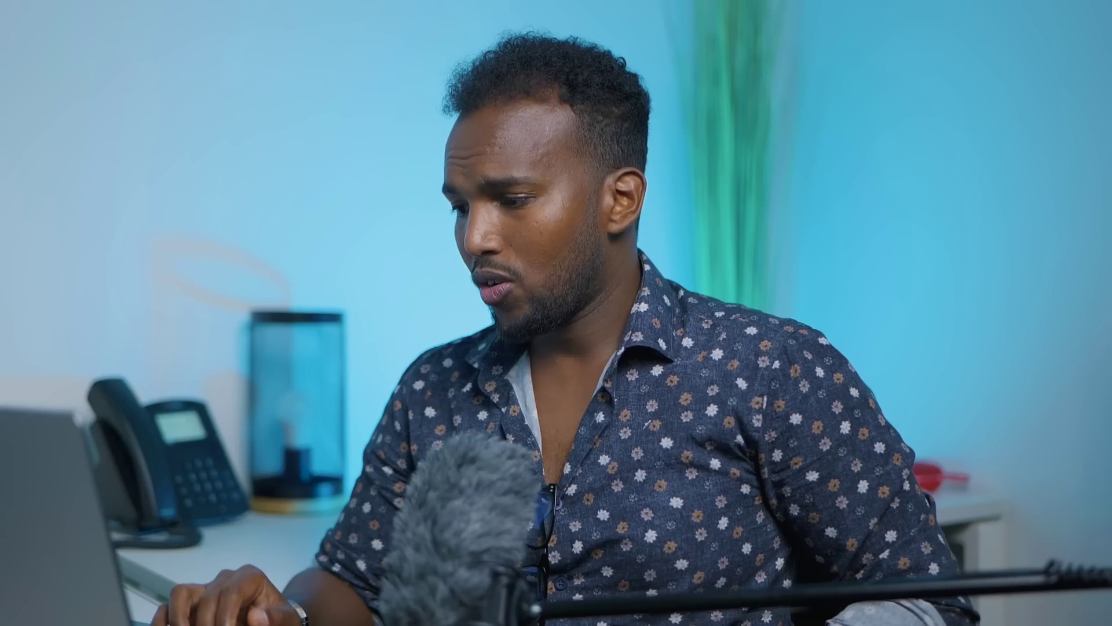
Lasso the table's right end and generate a 'macbook pro' laptop there
{"action": "key", "text": "l"}
{"action": "mouse_move", "coordinate": [575, 361]}
{"action": "left_mouse_down"}
{"action": "mouse_move", "coordinate": [550, 378]}
{"action": "mouse_move", "coordinate": [638, 374]}
{"action": "mouse_move", "coordinate": [635, 361]}
{"action": "left_mouse_up"}
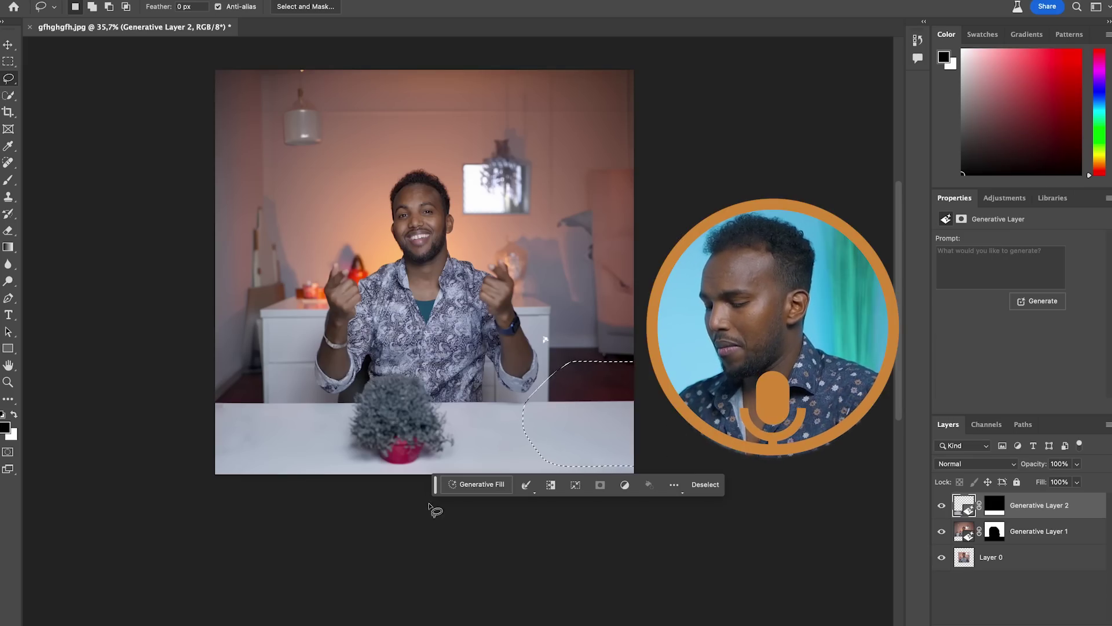
{"action": "left_click", "coordinate": [471, 485]}
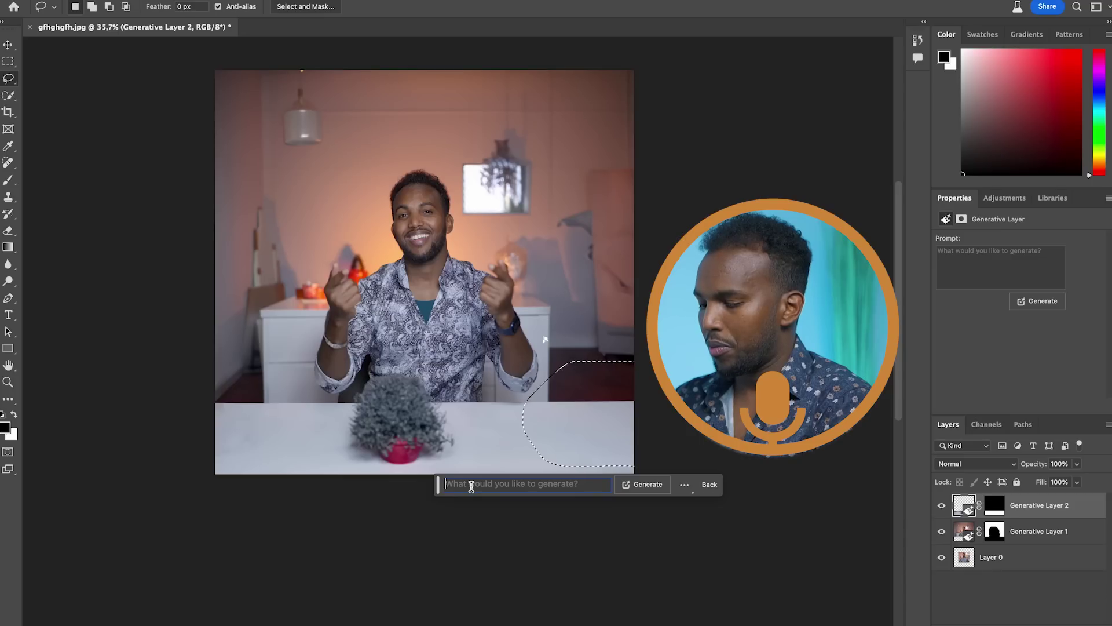
{"action": "type", "text": "macb"}
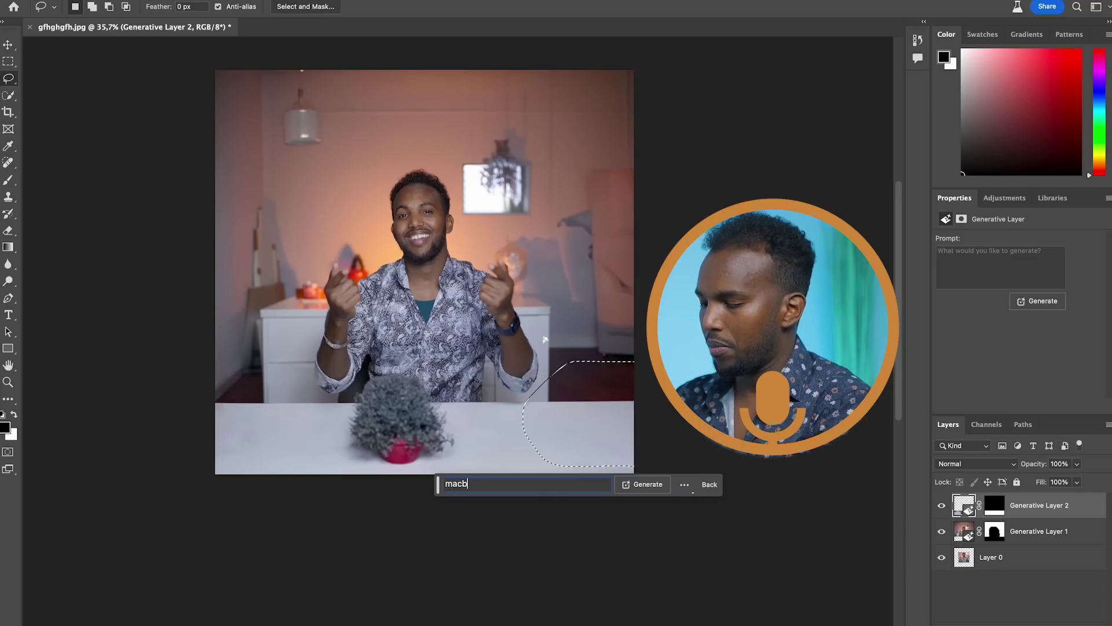
{"action": "type", "text": "ook pro"}
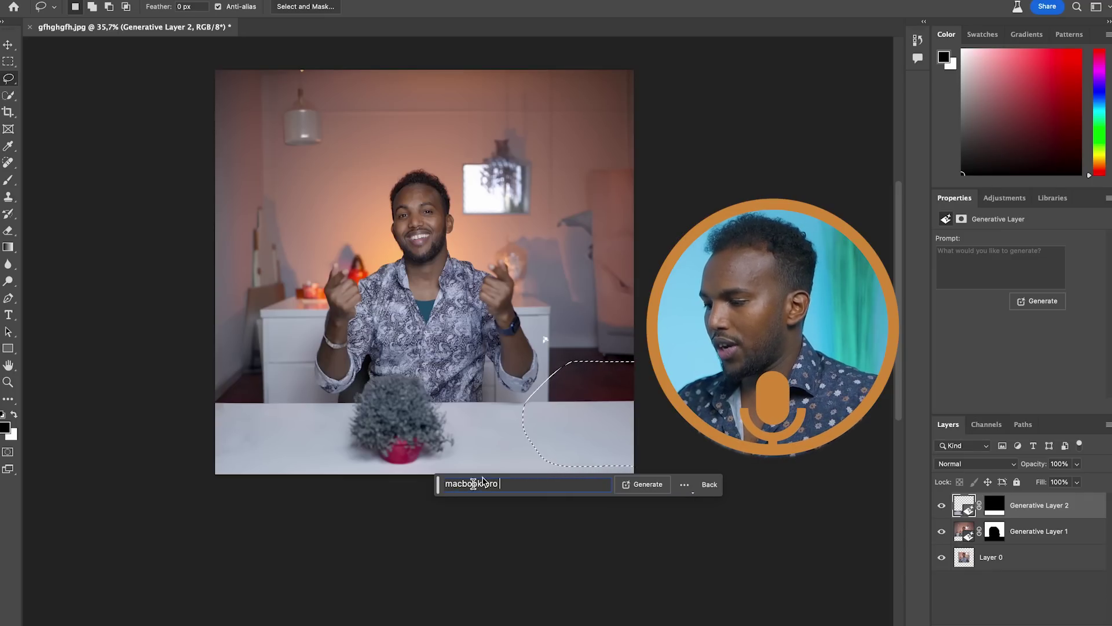
{"action": "left_click", "coordinate": [658, 486]}
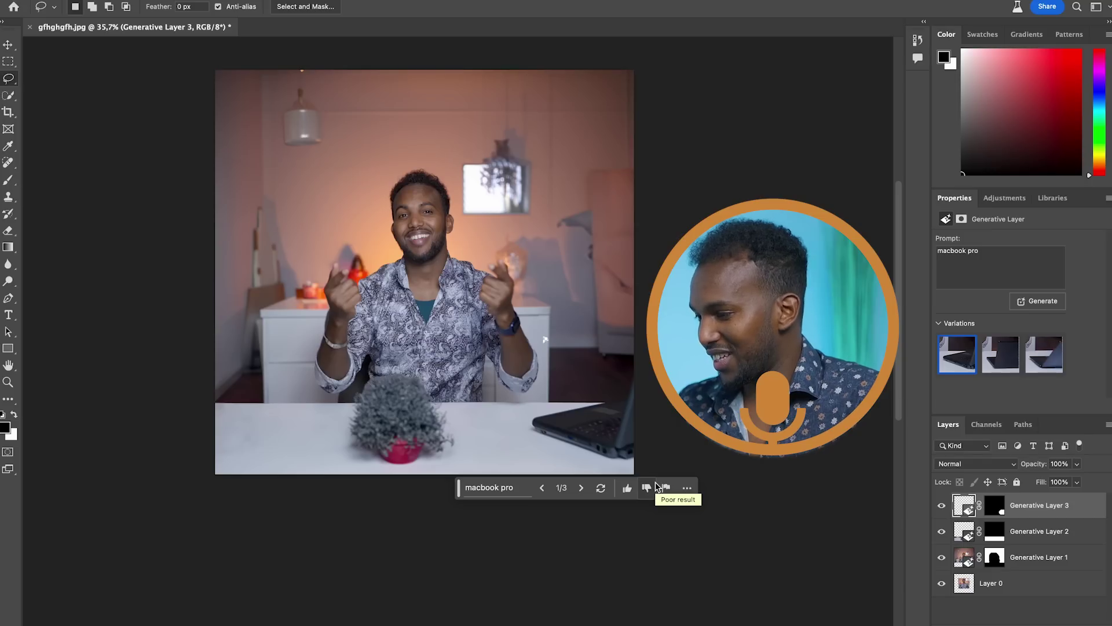
Compare the three laptop variations and keep the first one
{"action": "left_click", "coordinate": [1012, 366]}
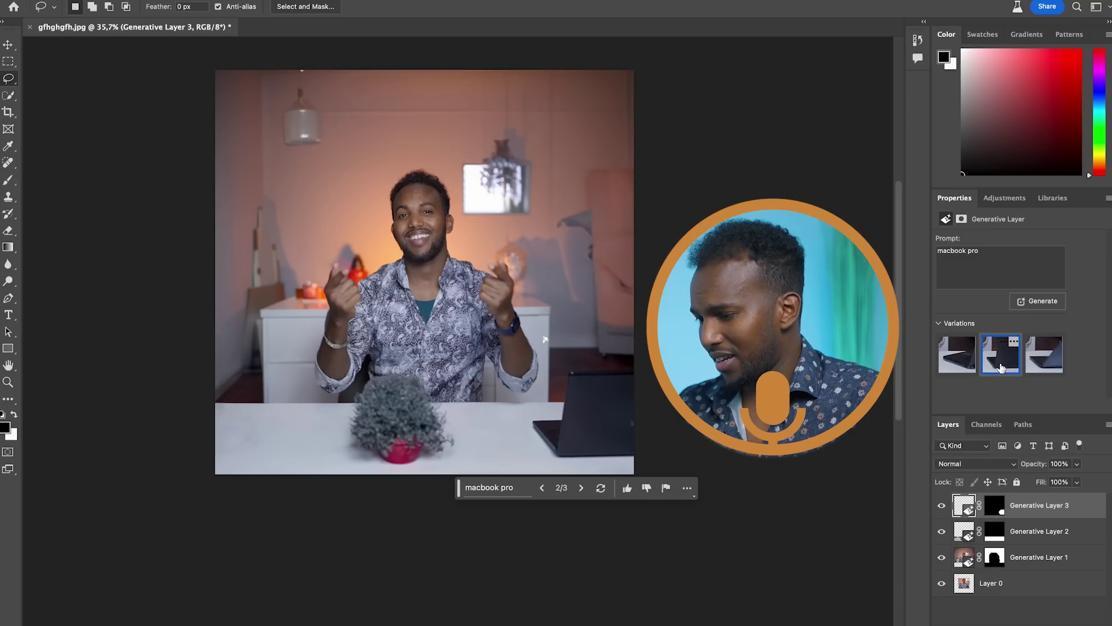
{"action": "left_click", "coordinate": [1045, 369]}
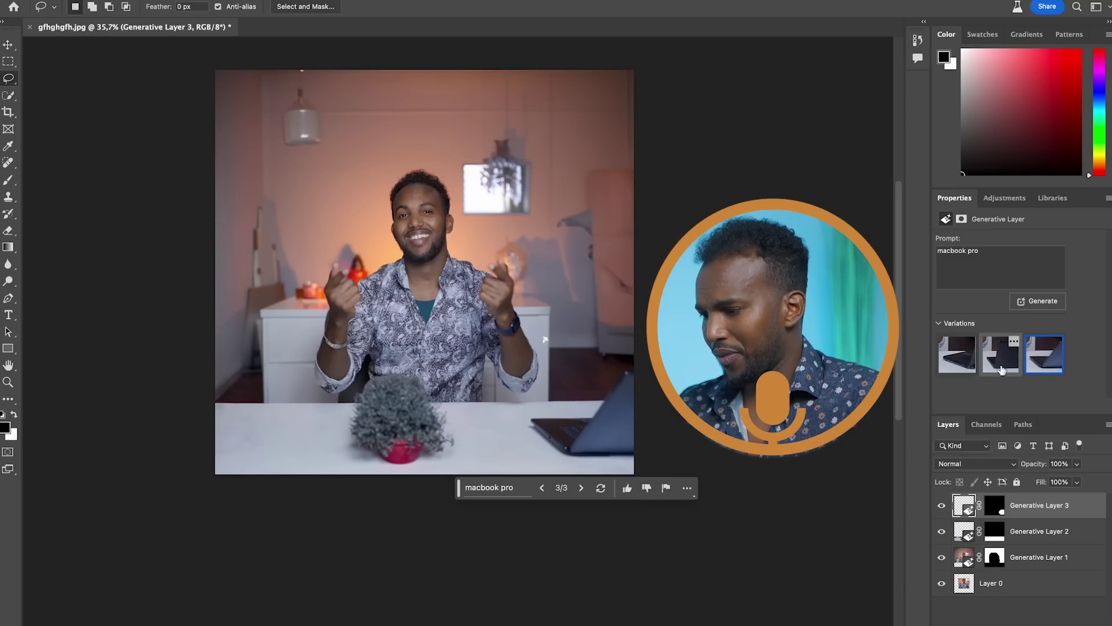
{"action": "left_click", "coordinate": [968, 371]}
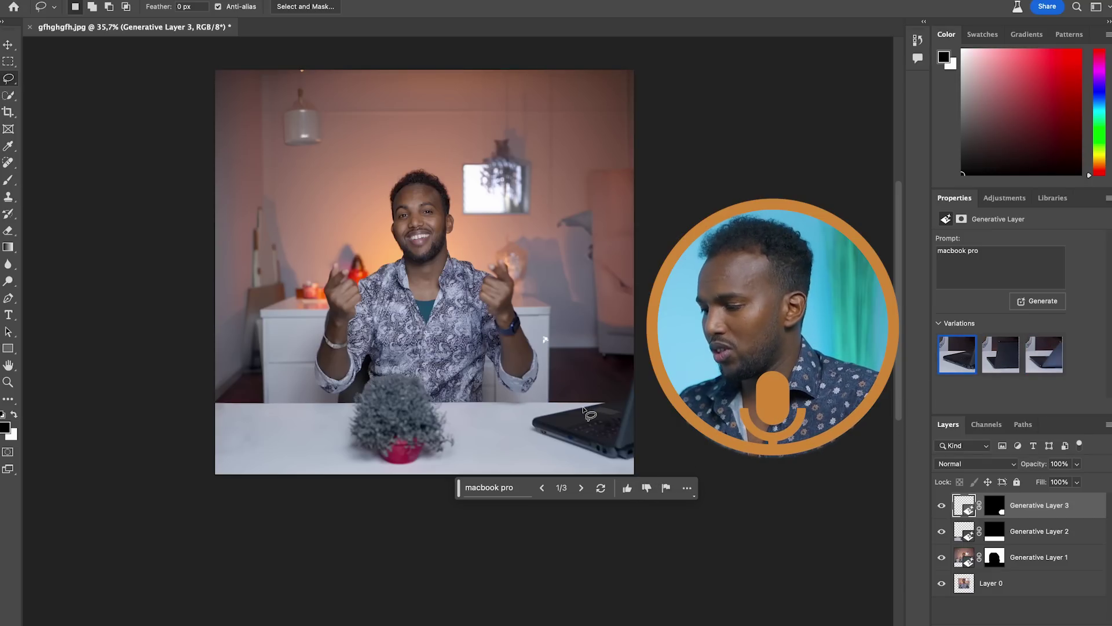
{"action": "scroll", "coordinate": [584, 411], "scroll_direction": "down", "scroll_amount": 1}
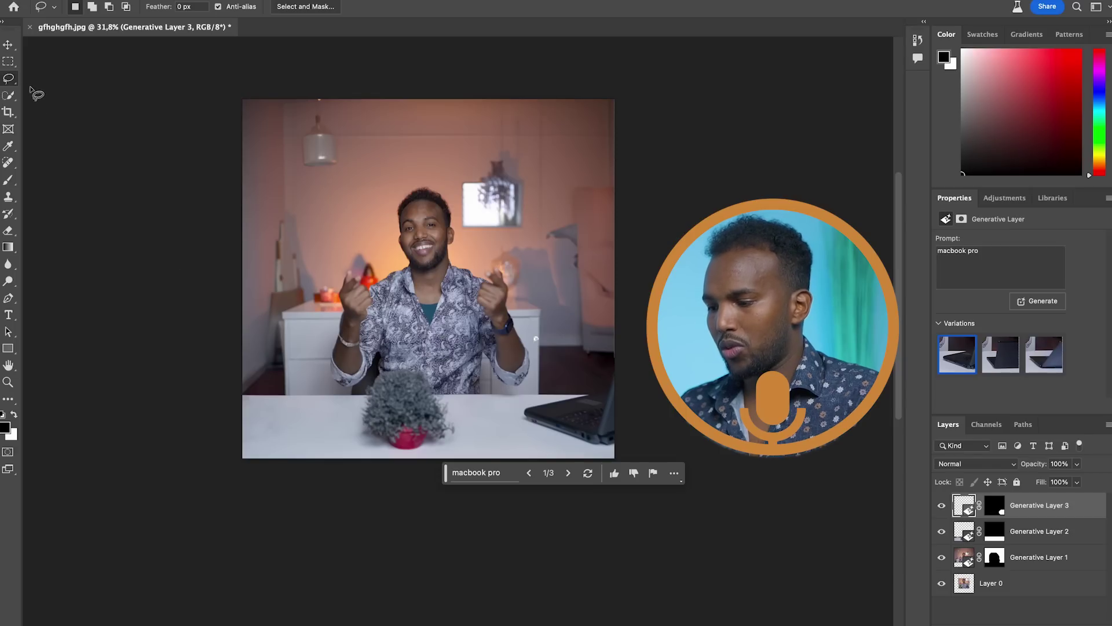
Lasso the table's left end and generate a 'camera' fill there
{"action": "left_click_drag", "start_coordinate": [325, 406], "coordinate": [324, 405]}
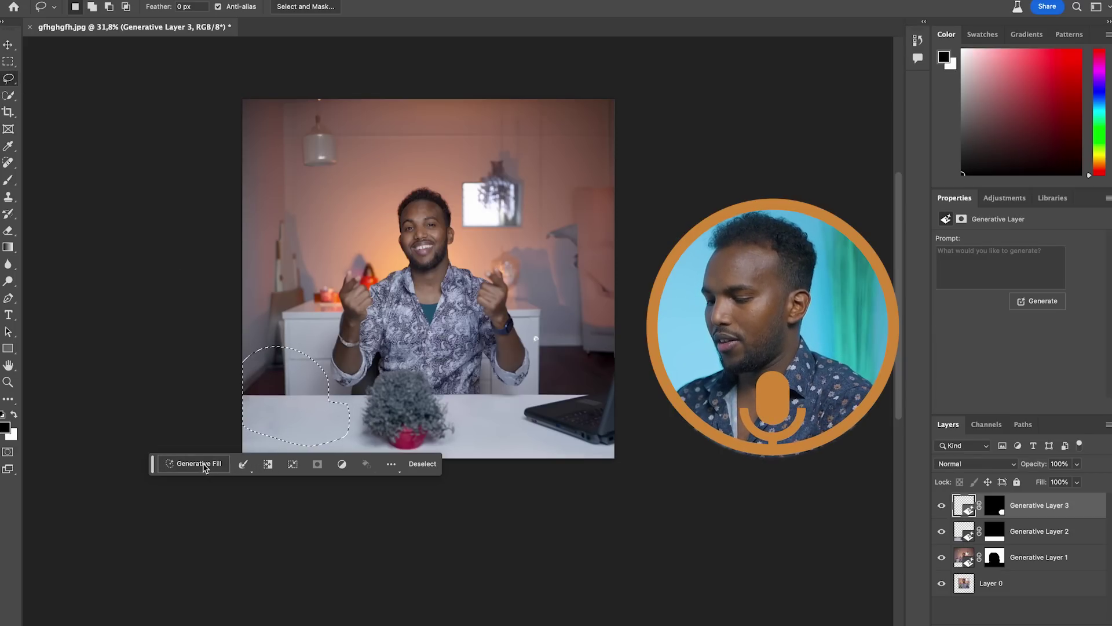
{"action": "left_click", "coordinate": [200, 464]}
{"action": "type", "text": "camera"}
{"action": "left_click", "coordinate": [359, 464]}
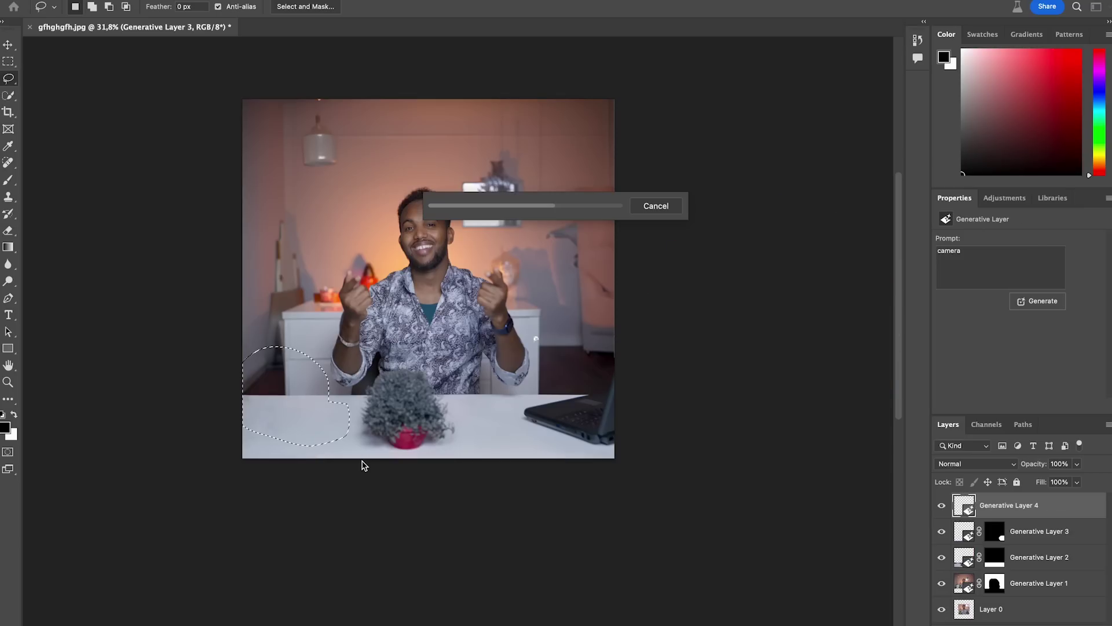